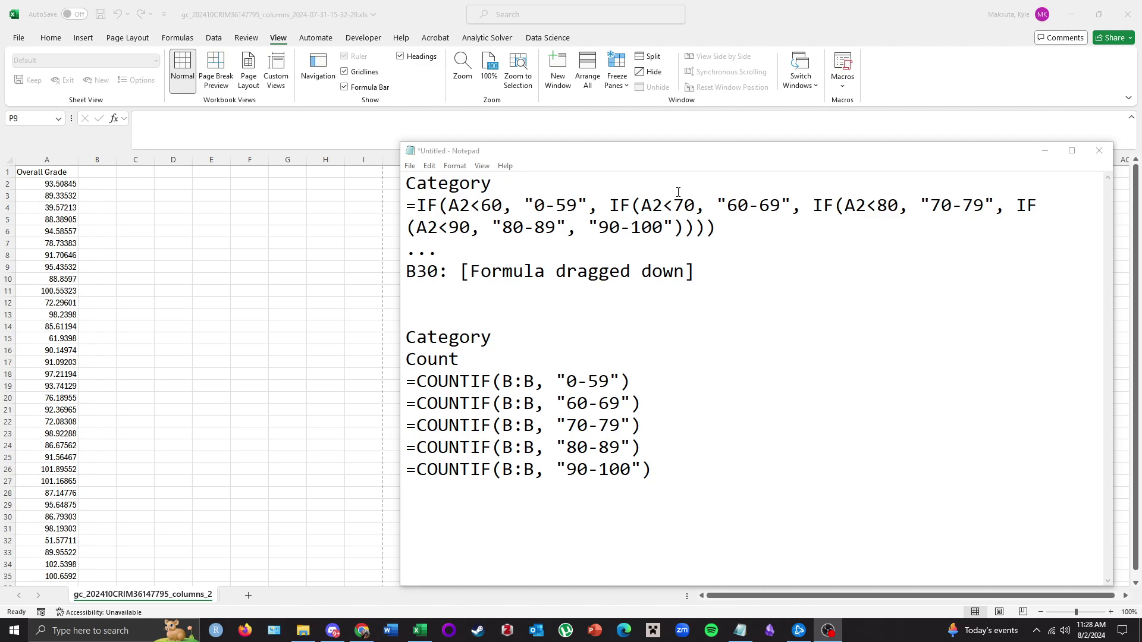
# Review the nested IF formula in Notepad, picking out its 0-59 and 90-100 labels.
pyautogui.click(712, 238)
pyautogui.moveTo(715, 228); pyautogui.dragTo(405, 205)
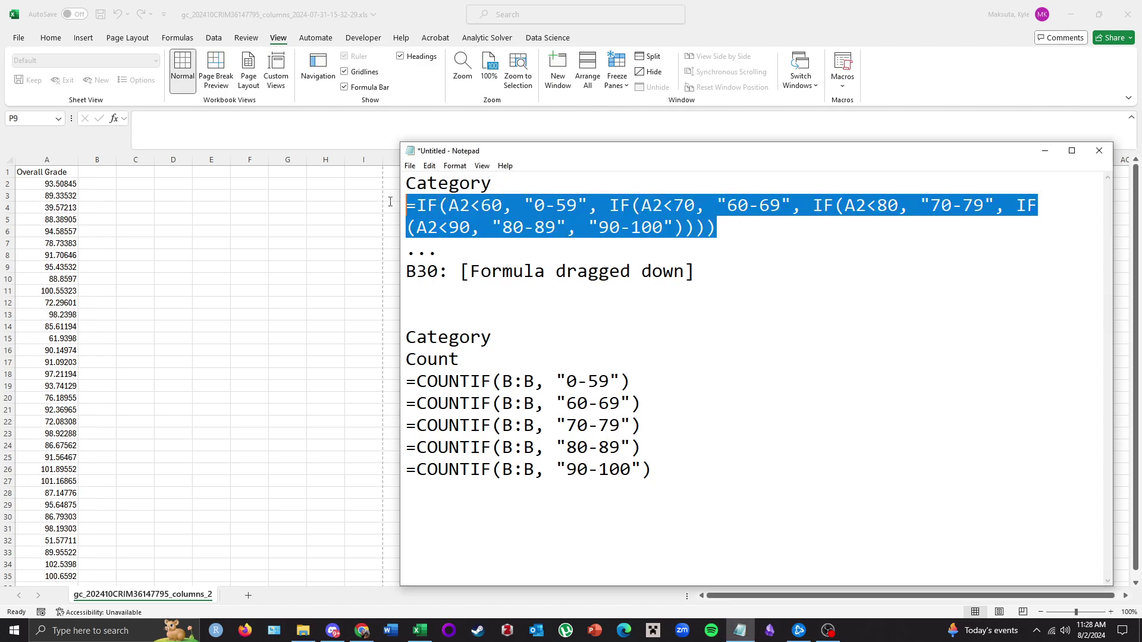
pyautogui.click(760, 227)
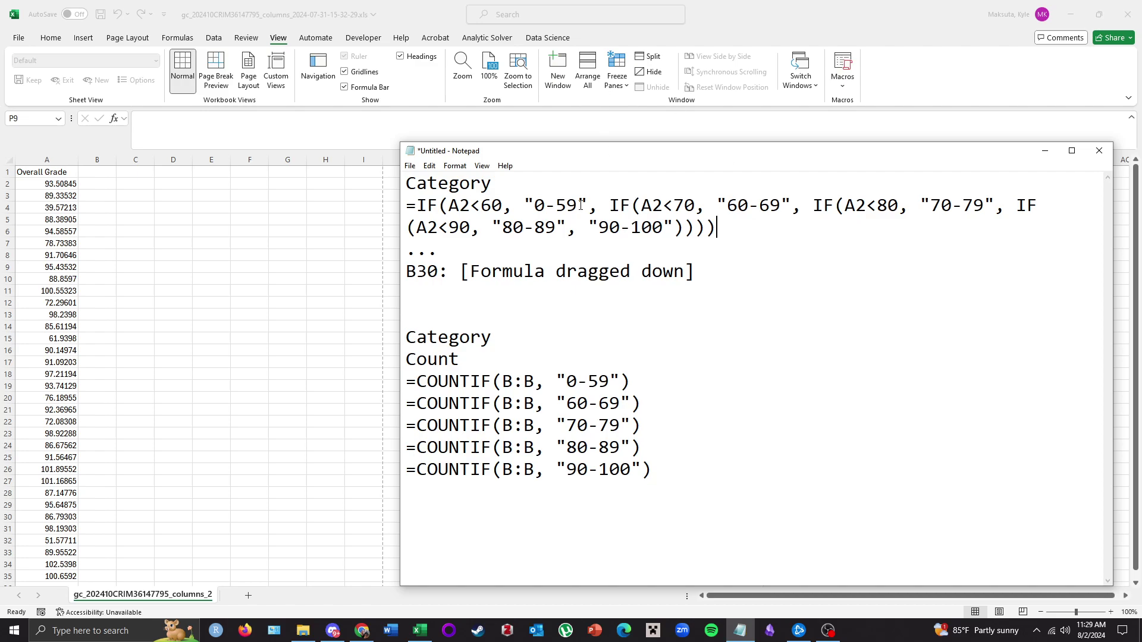
pyautogui.moveTo(534, 205); pyautogui.dragTo(578, 206)
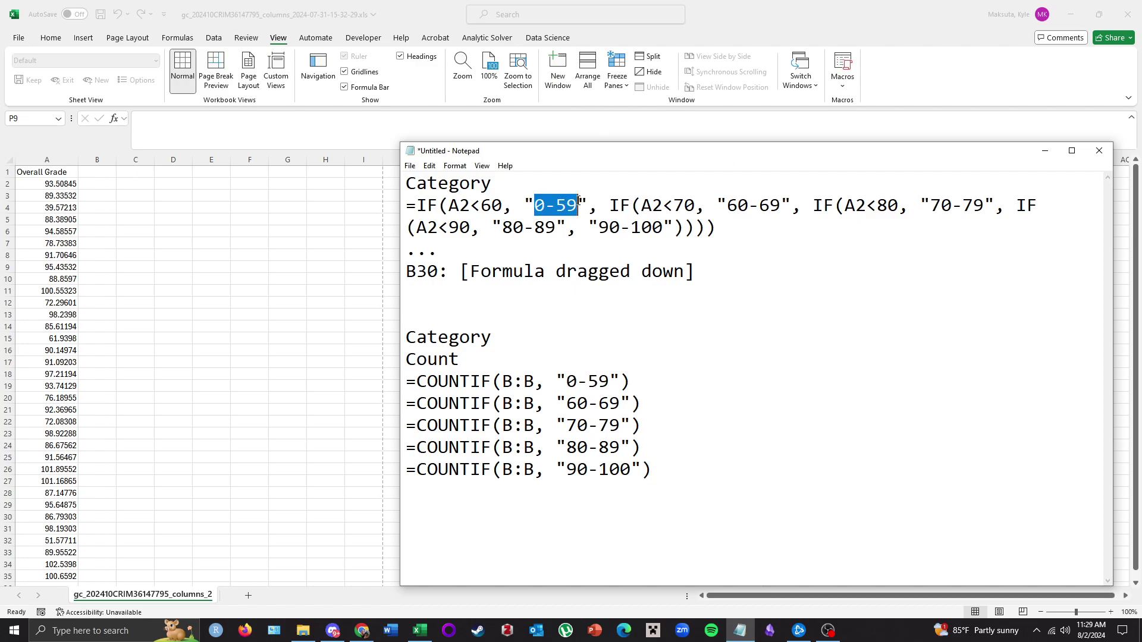
pyautogui.click(730, 209)
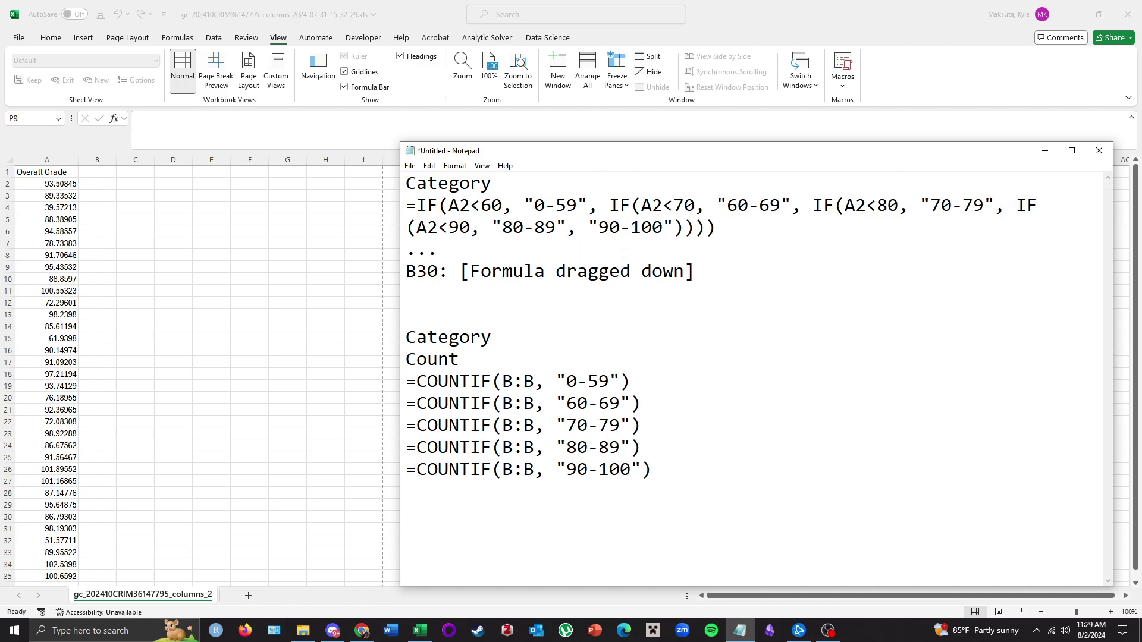
pyautogui.moveTo(598, 227); pyautogui.dragTo(664, 227)
pyautogui.click(813, 226)
# Copy the full nested IF formula and return to cell B2 in Excel.
pyautogui.moveTo(732, 226); pyautogui.dragTo(433, 217)
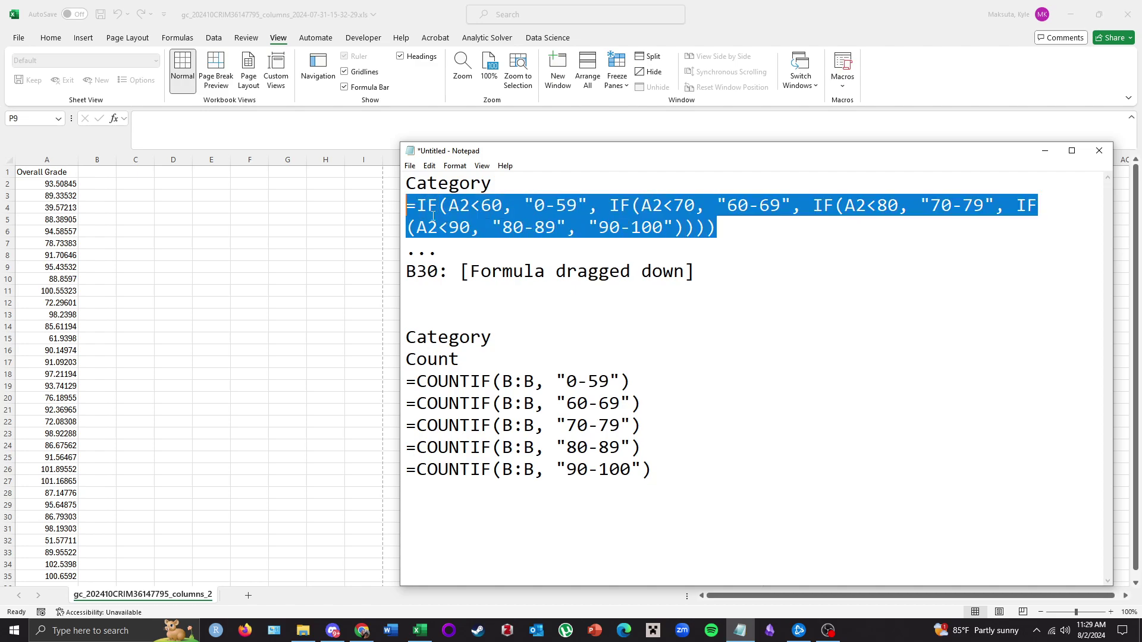
pyautogui.rightClick(581, 218)
pyautogui.click(602, 254)
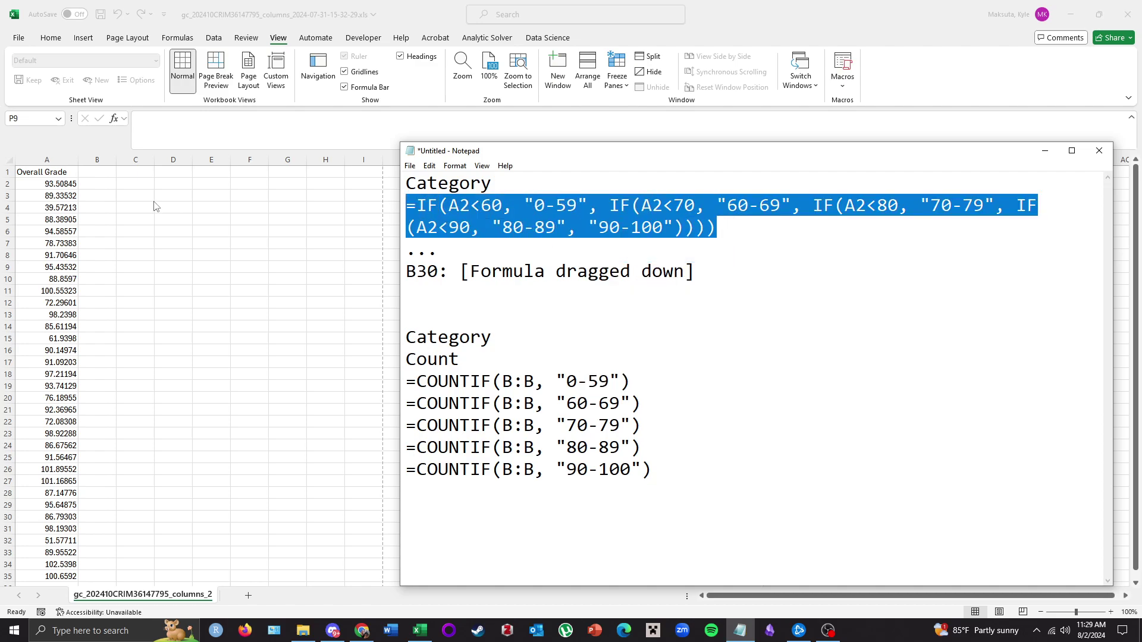
pyautogui.click(98, 184)
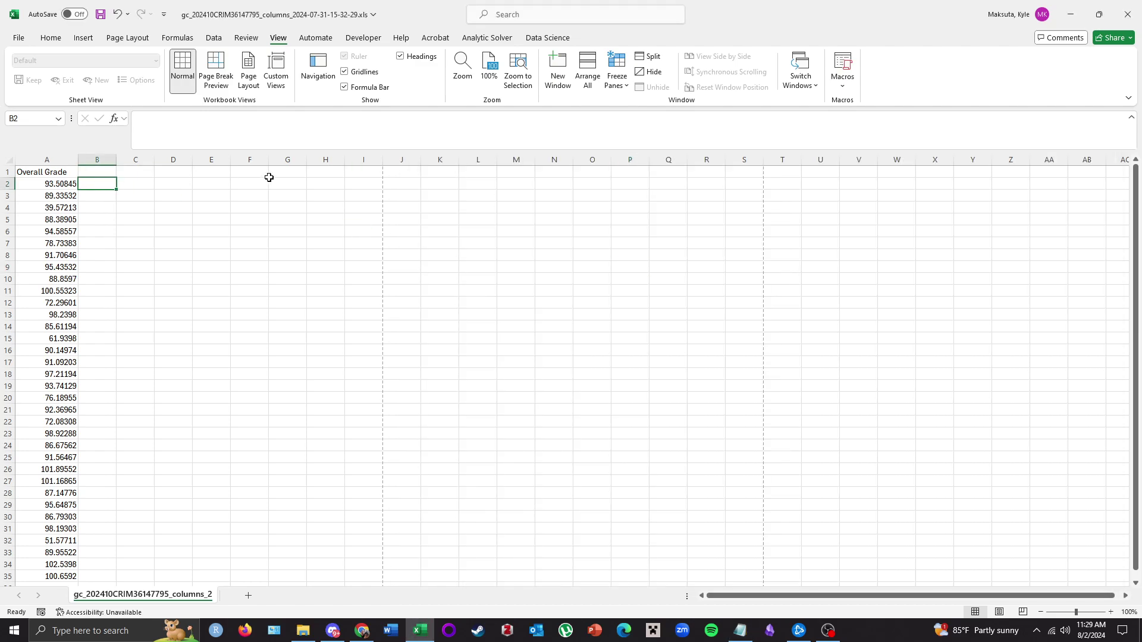
# Paste the nested IF formula into B2, trying 'A' in place of its 90-100 label.
pyautogui.hotkey('ctrl', 'v')
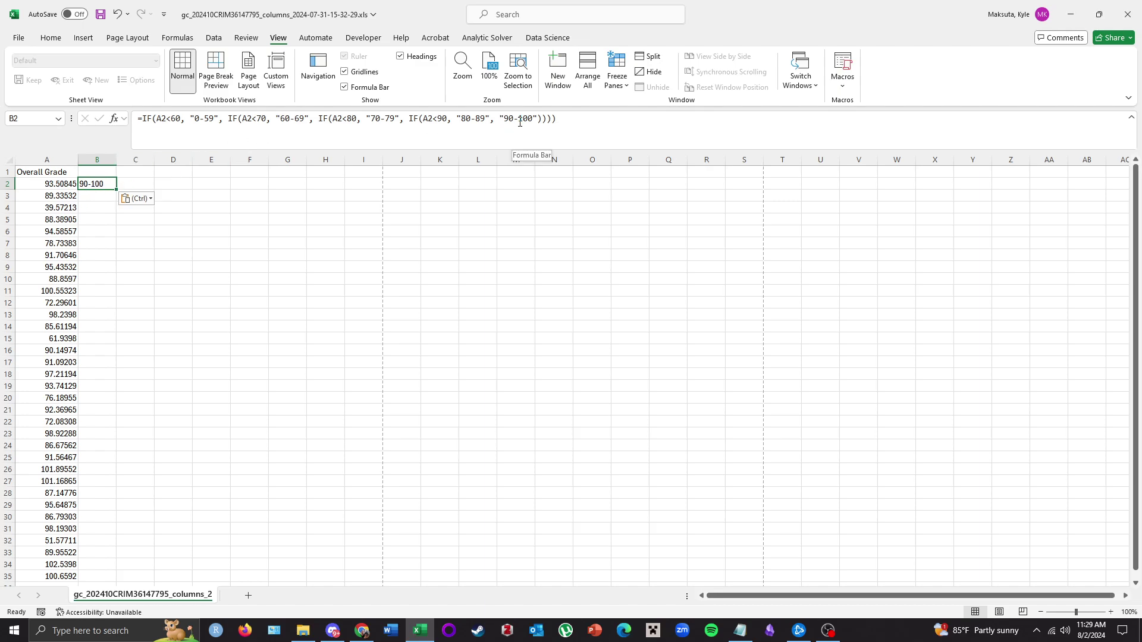
pyautogui.moveTo(533, 120); pyautogui.dragTo(505, 120)
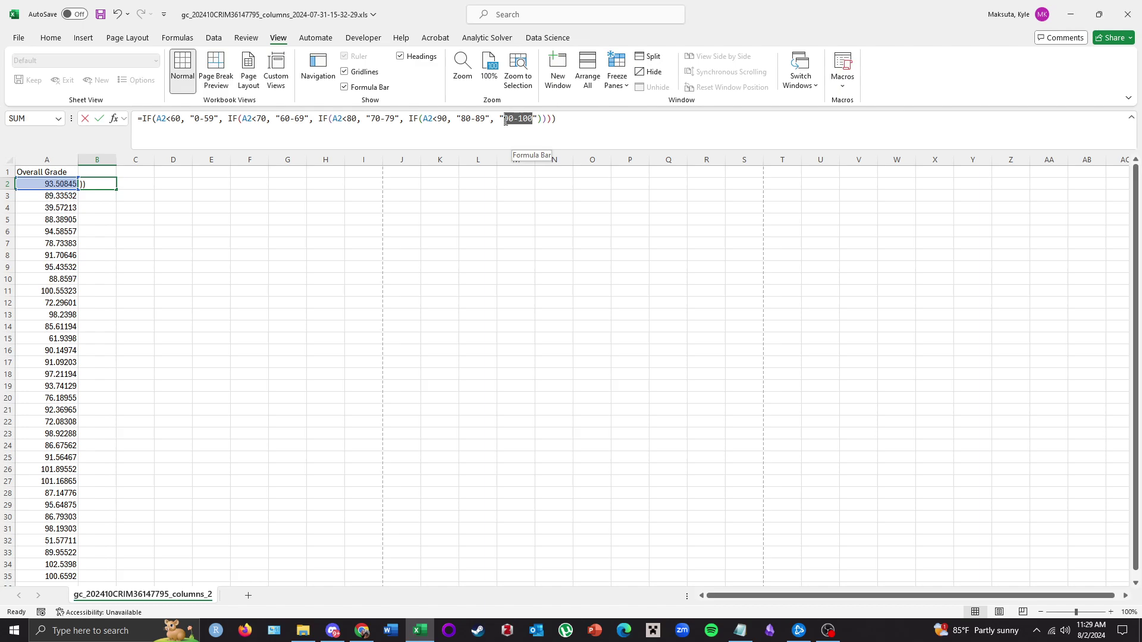
pyautogui.write('A')
pyautogui.press('Return')
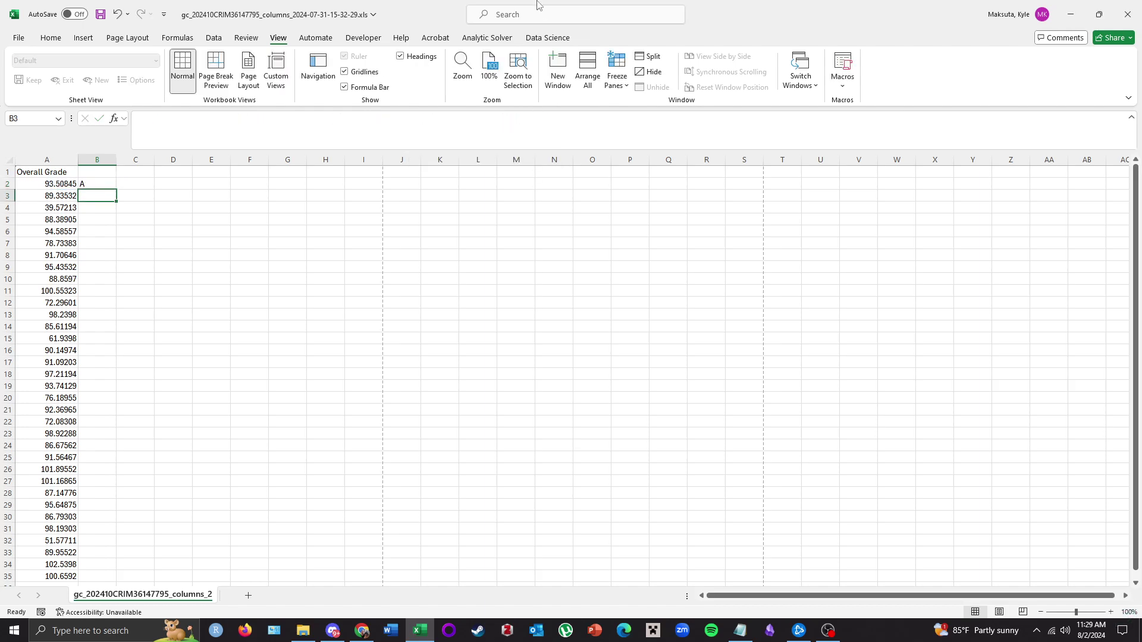
# Restore the last label of B2's formula to 90-100.
pyautogui.click(103, 185)
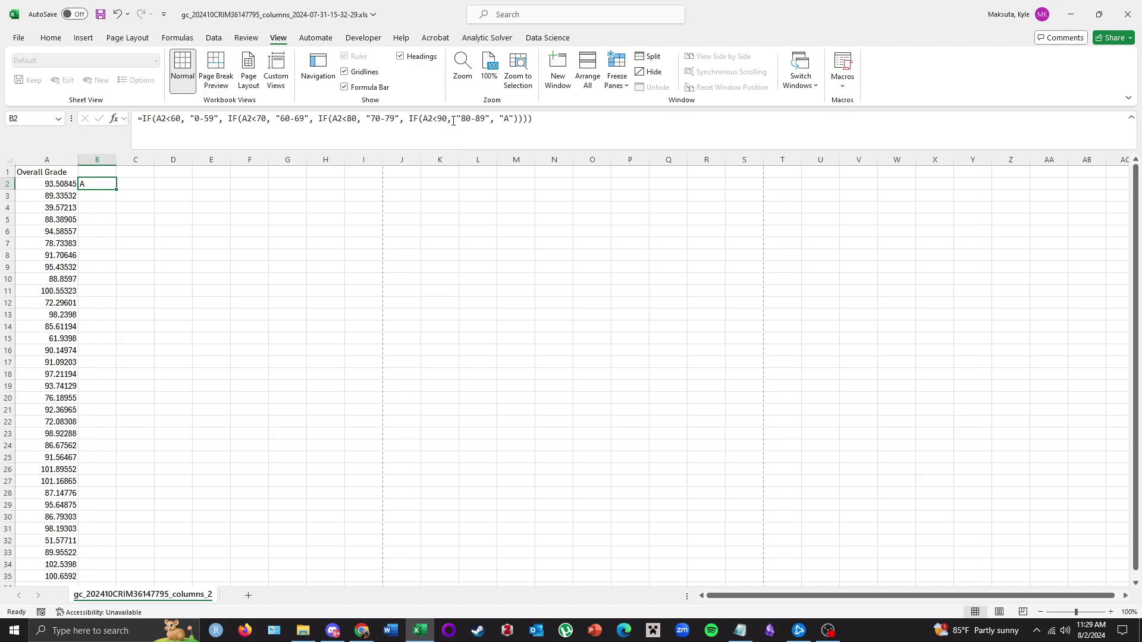
pyautogui.doubleClick(505, 119)
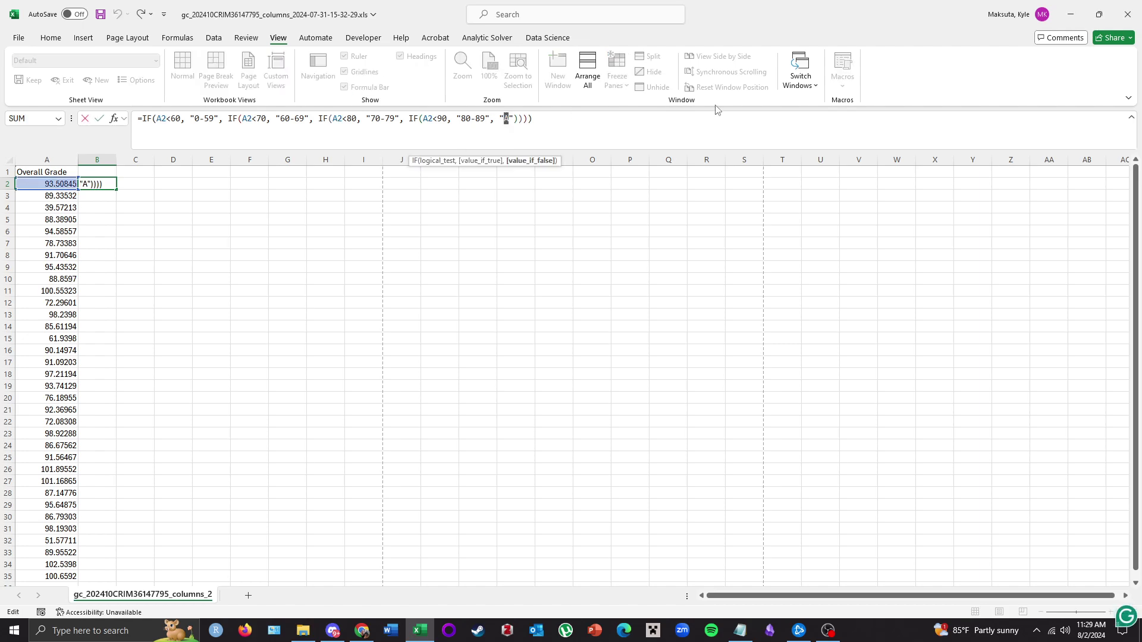
pyautogui.write('90-100')
pyautogui.press('Return')
pyautogui.click(99, 182)
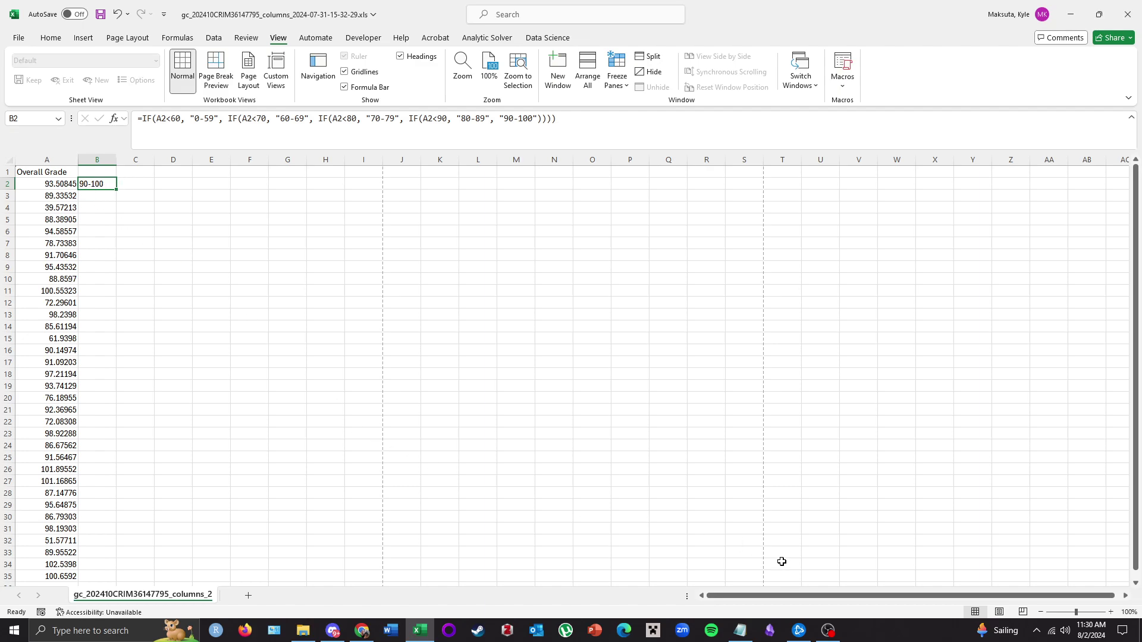
# Fill B2's IF formula down to B35 so every score gets a range label.
pyautogui.click(741, 634)
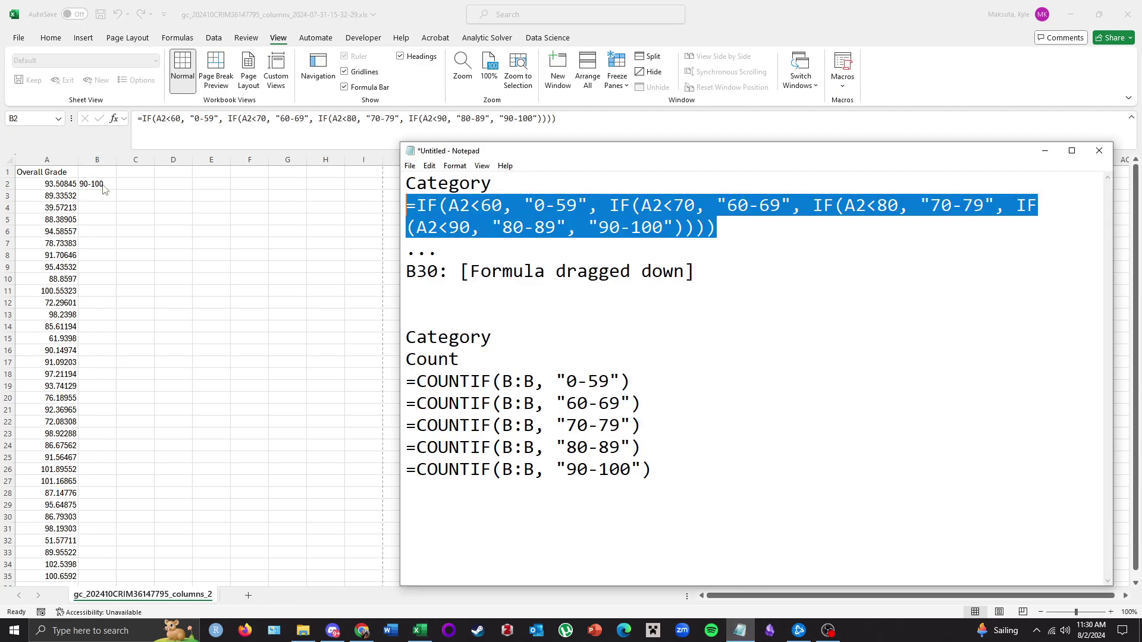
pyautogui.click(104, 186)
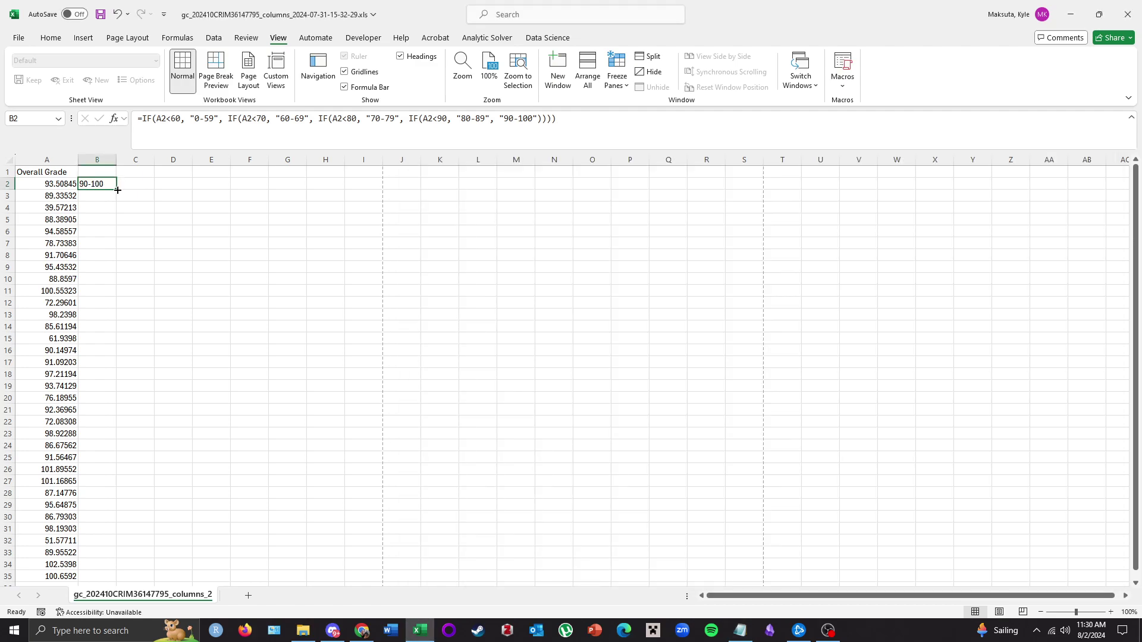
pyautogui.moveTo(116, 189); pyautogui.dragTo(114, 580)
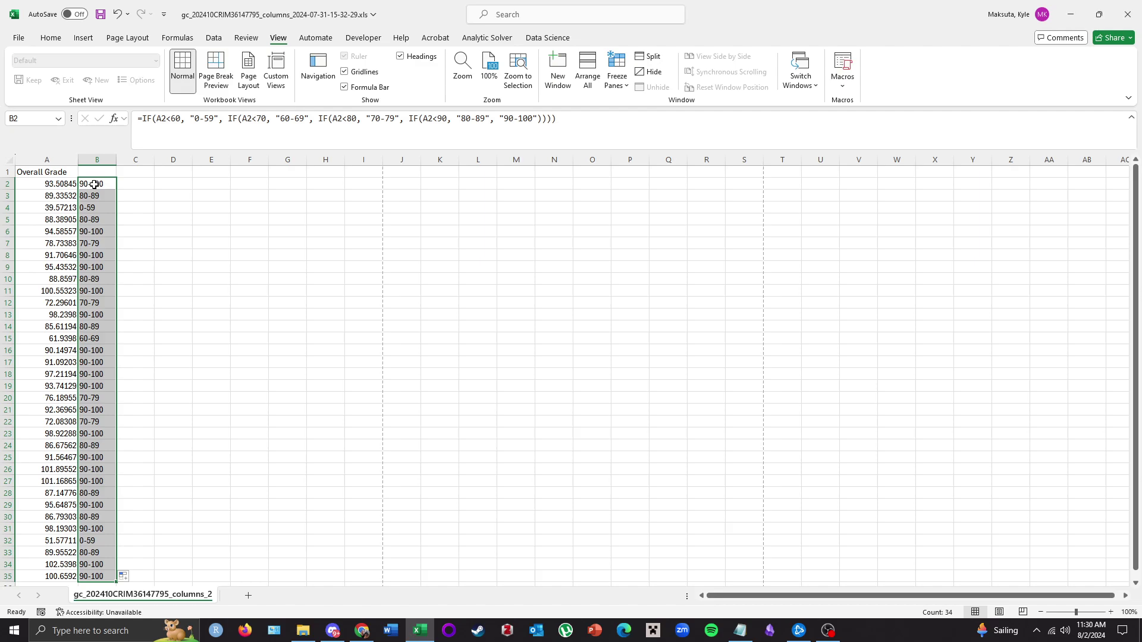
pyautogui.click(144, 185)
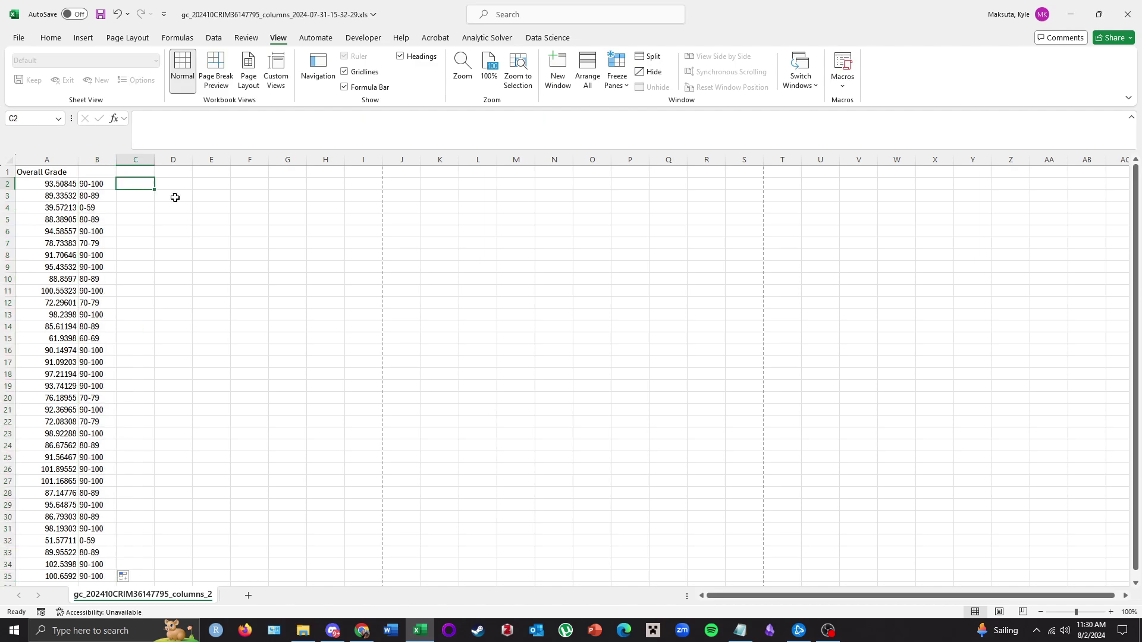
# Copy the five COUNTIF formula lines from the Notepad notes and return to Excel.
pyautogui.click(740, 632)
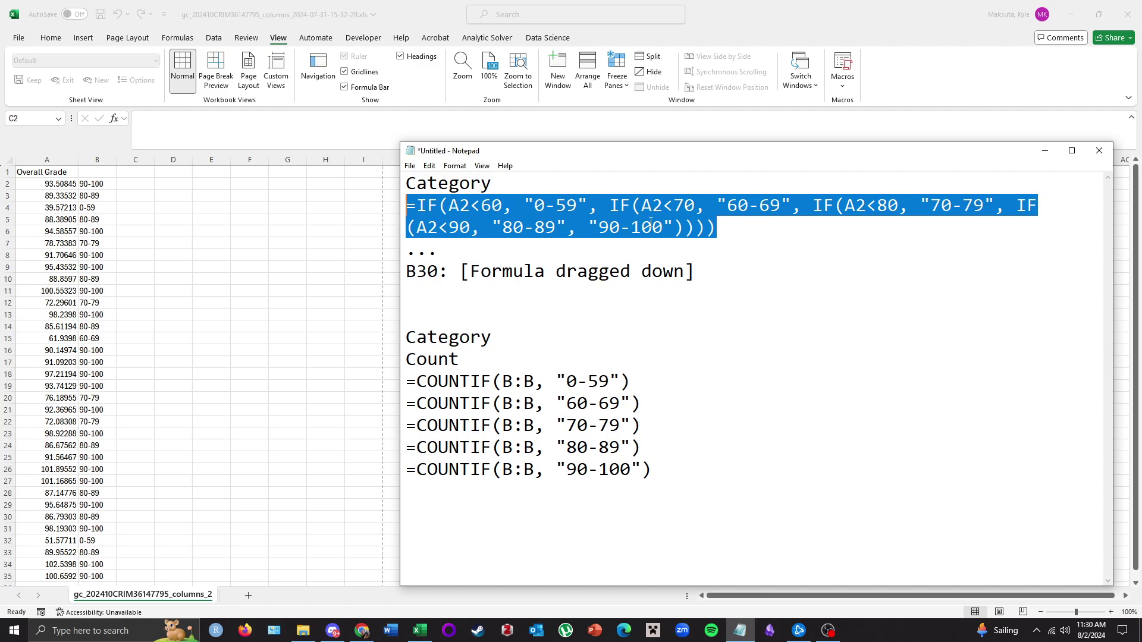
pyautogui.moveTo(662, 469); pyautogui.dragTo(405, 358)
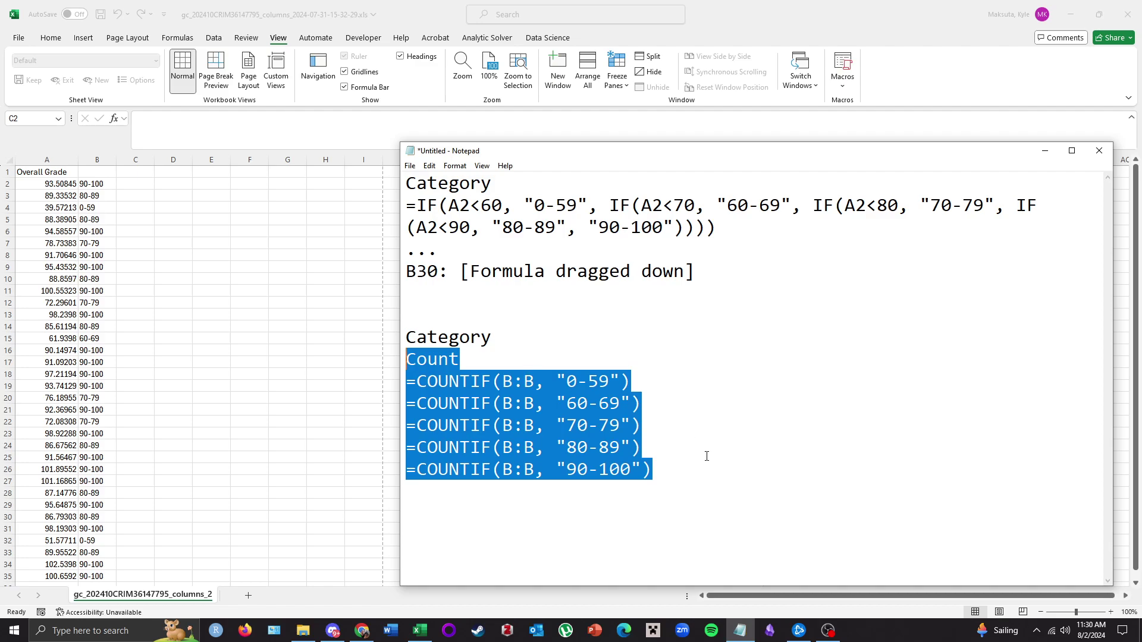
pyautogui.moveTo(660, 469); pyautogui.dragTo(405, 382)
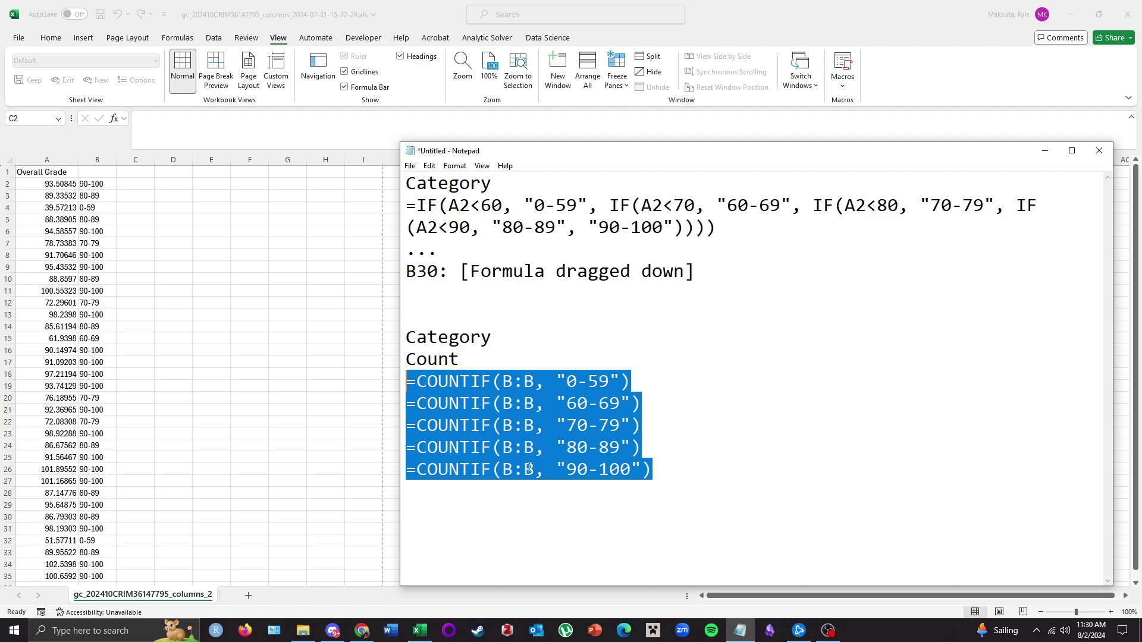
pyautogui.click(465, 472)
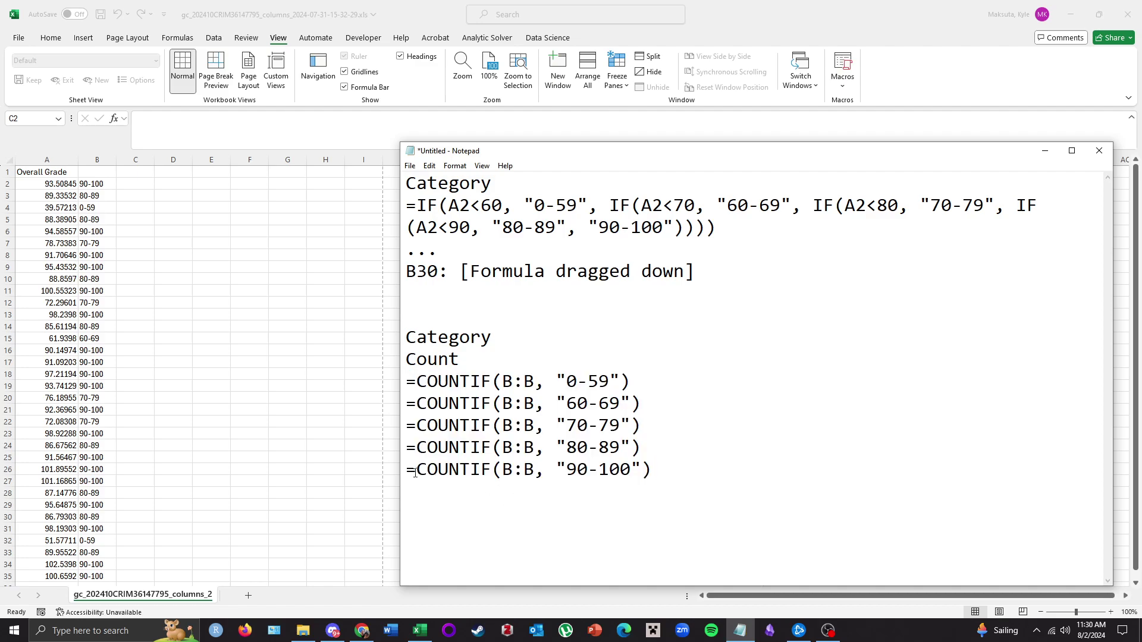
pyautogui.moveTo(417, 470); pyautogui.dragTo(653, 470)
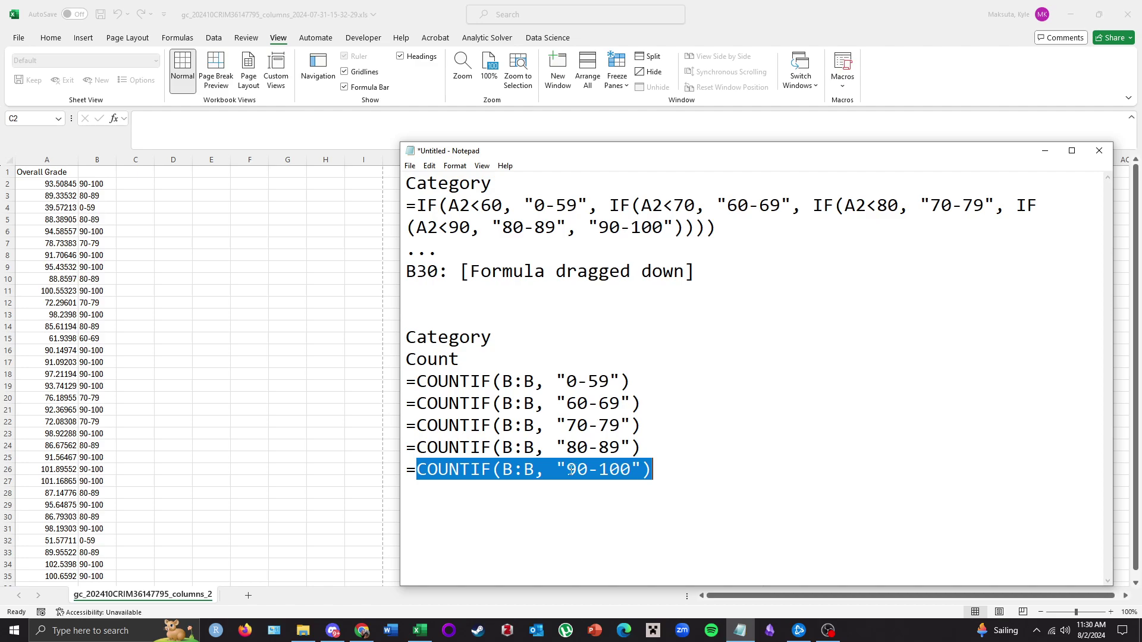
pyautogui.moveTo(713, 479); pyautogui.dragTo(405, 383)
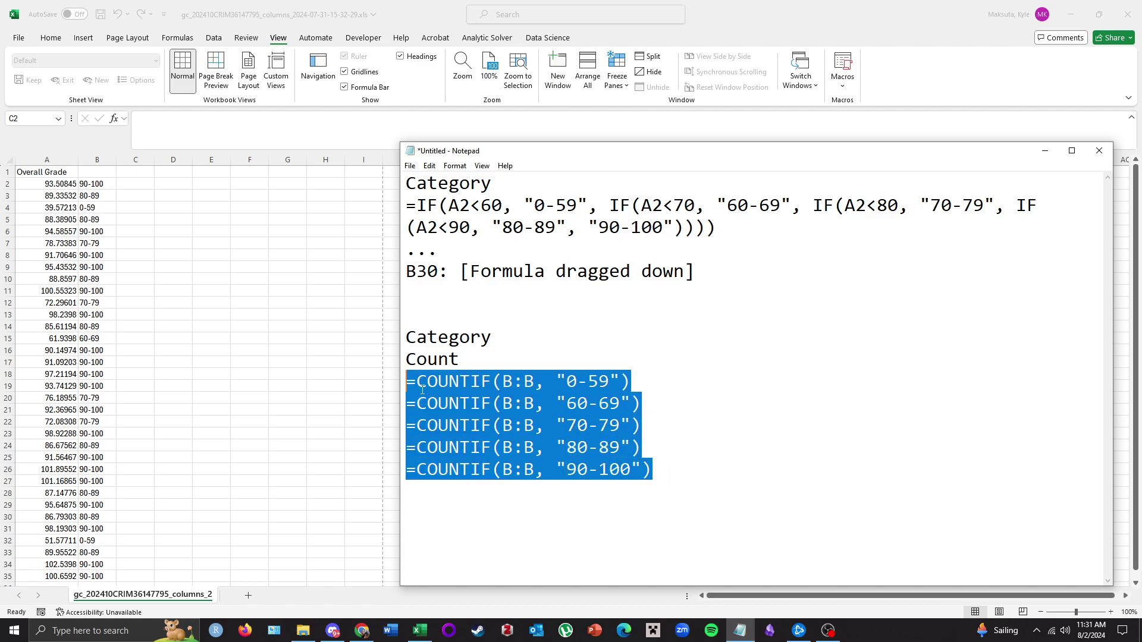
pyautogui.rightClick(486, 404)
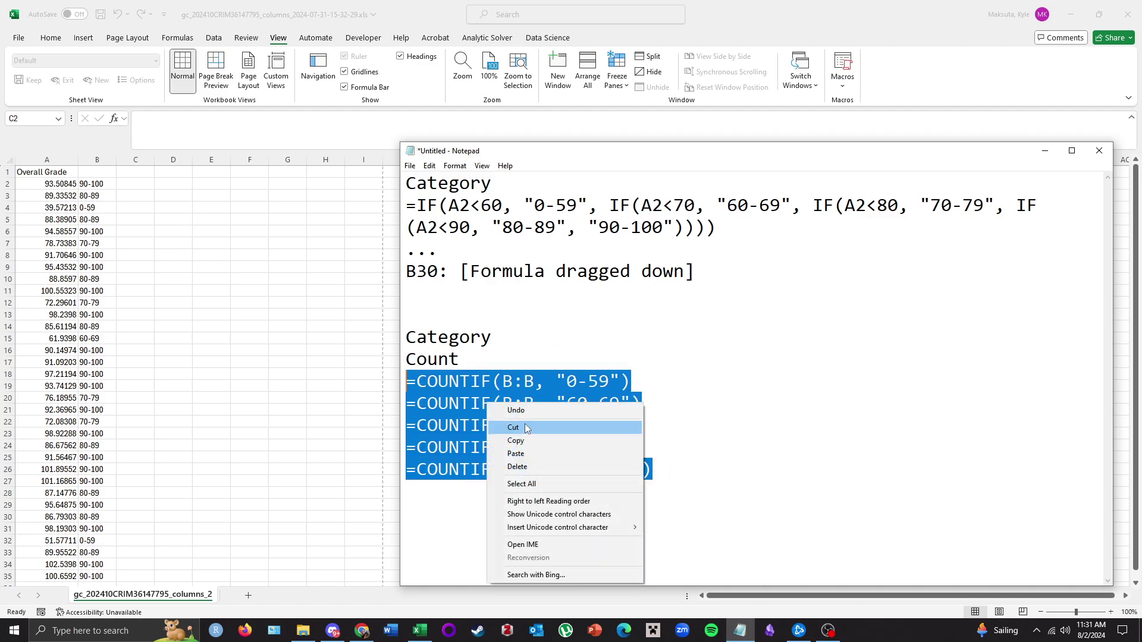
pyautogui.click(515, 441)
pyautogui.click(189, 191)
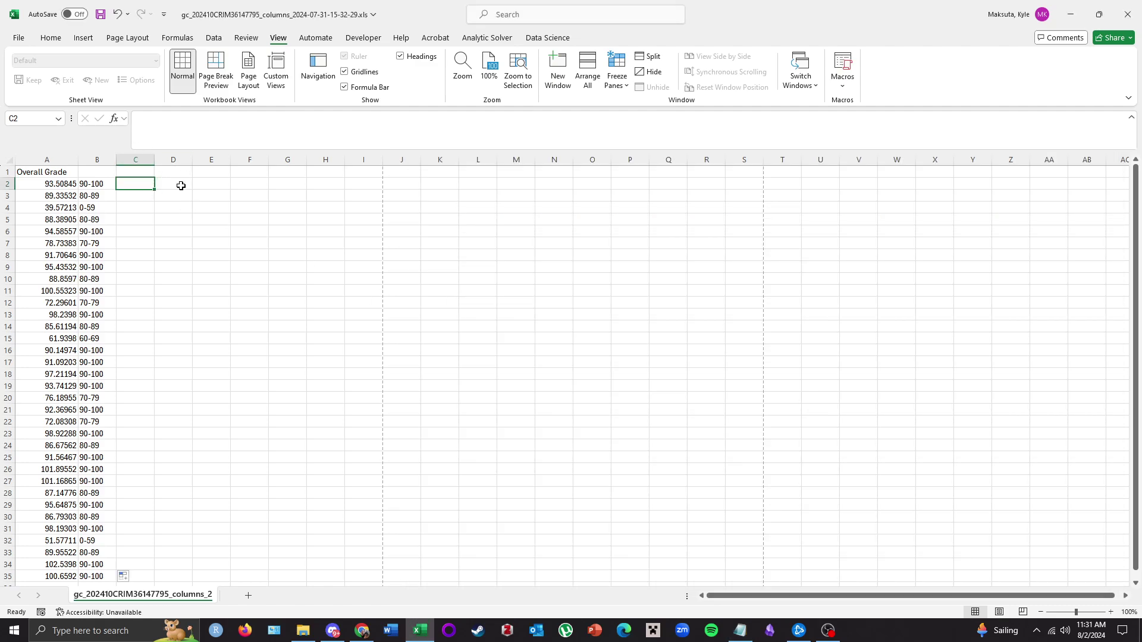
# Paste the COUNTIF formulas into D2:D6 and check the 0-59 and 90-100 counts.
pyautogui.click(180, 184)
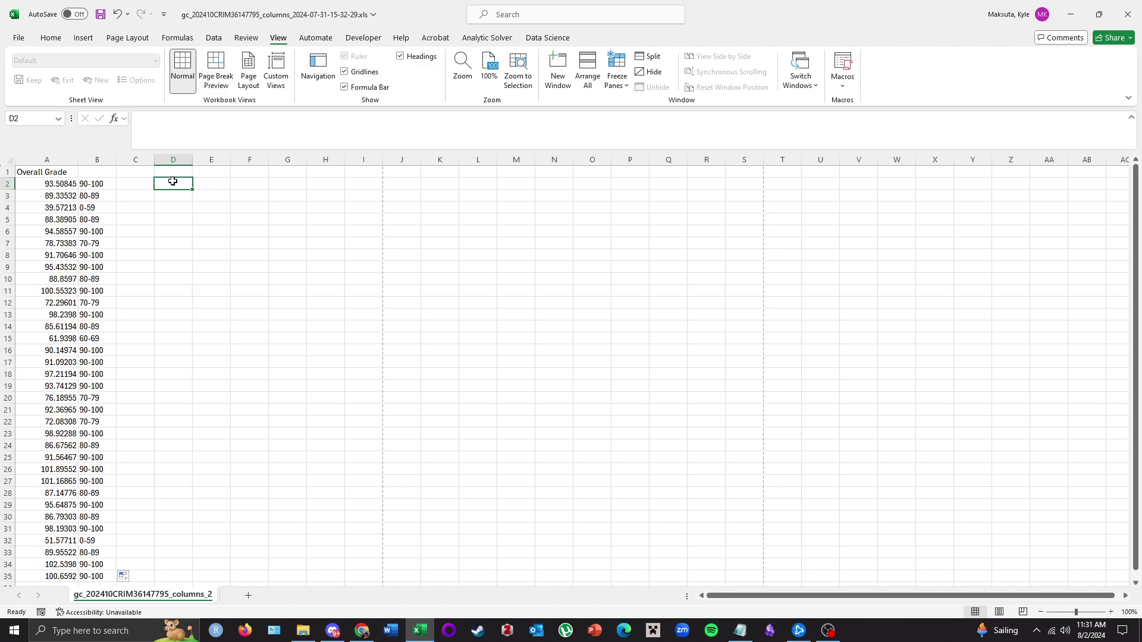
pyautogui.rightClick(173, 181)
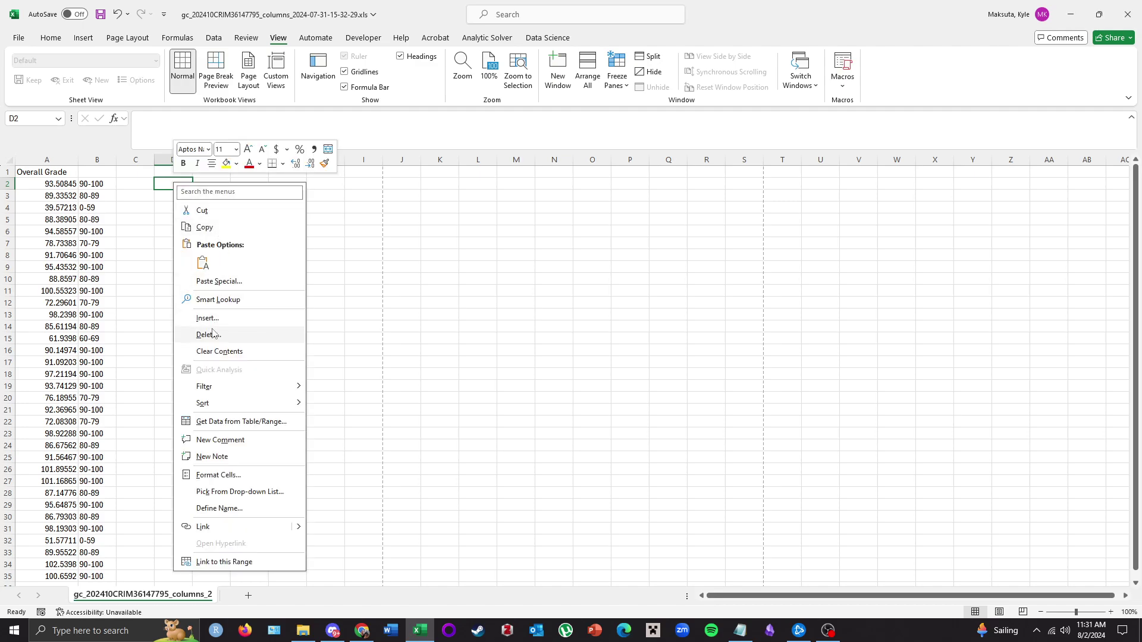
pyautogui.click(202, 263)
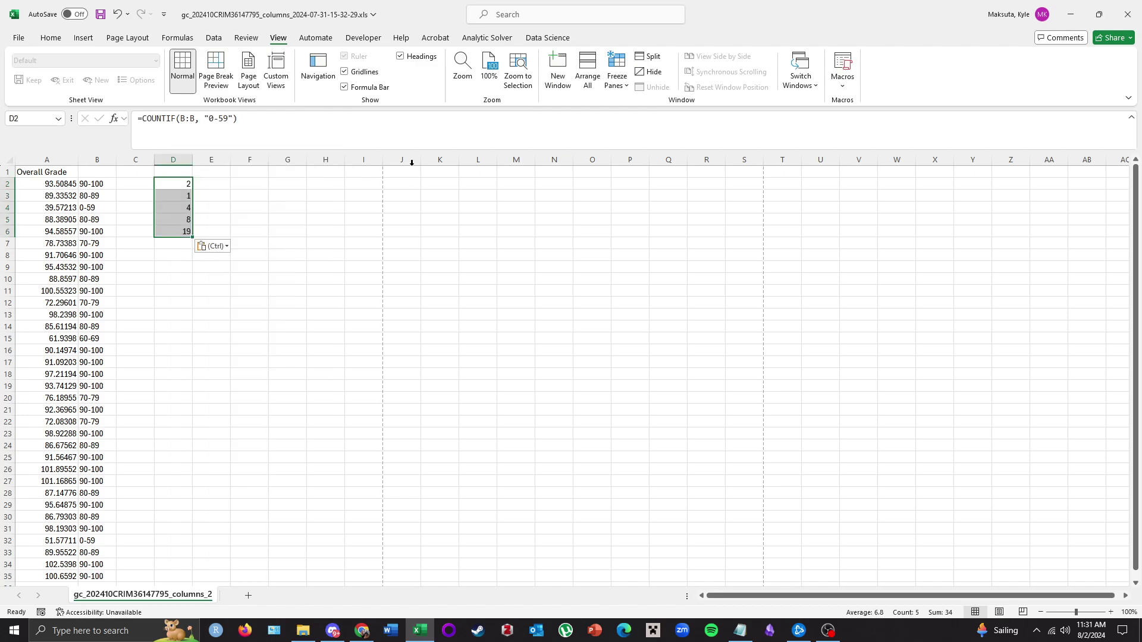
pyautogui.click(180, 185)
pyautogui.click(183, 231)
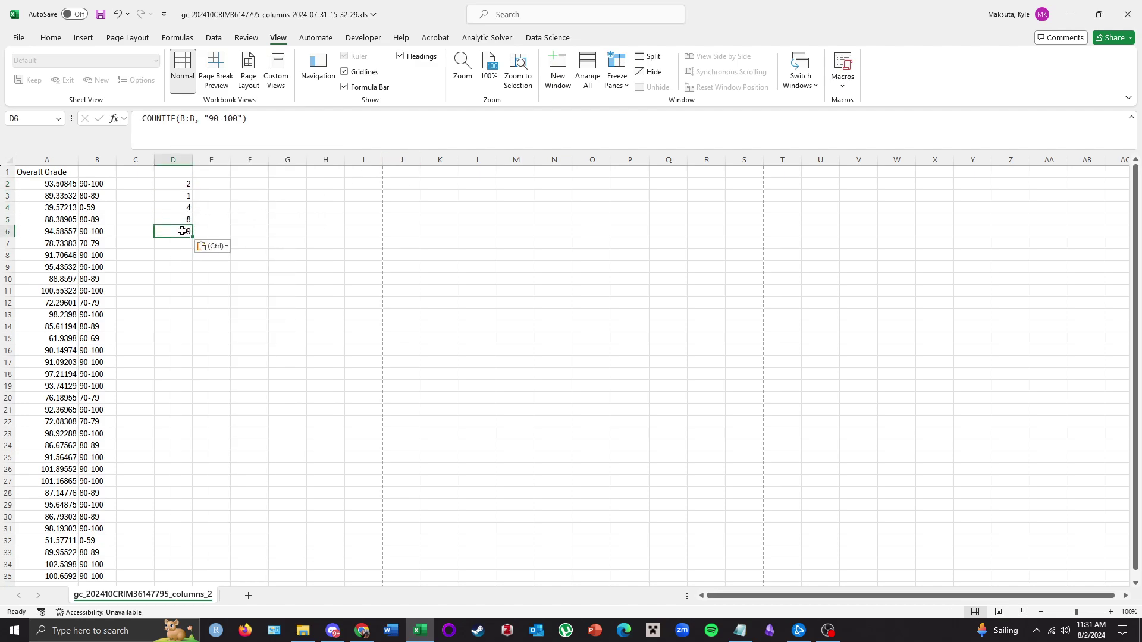
pyautogui.click(178, 183)
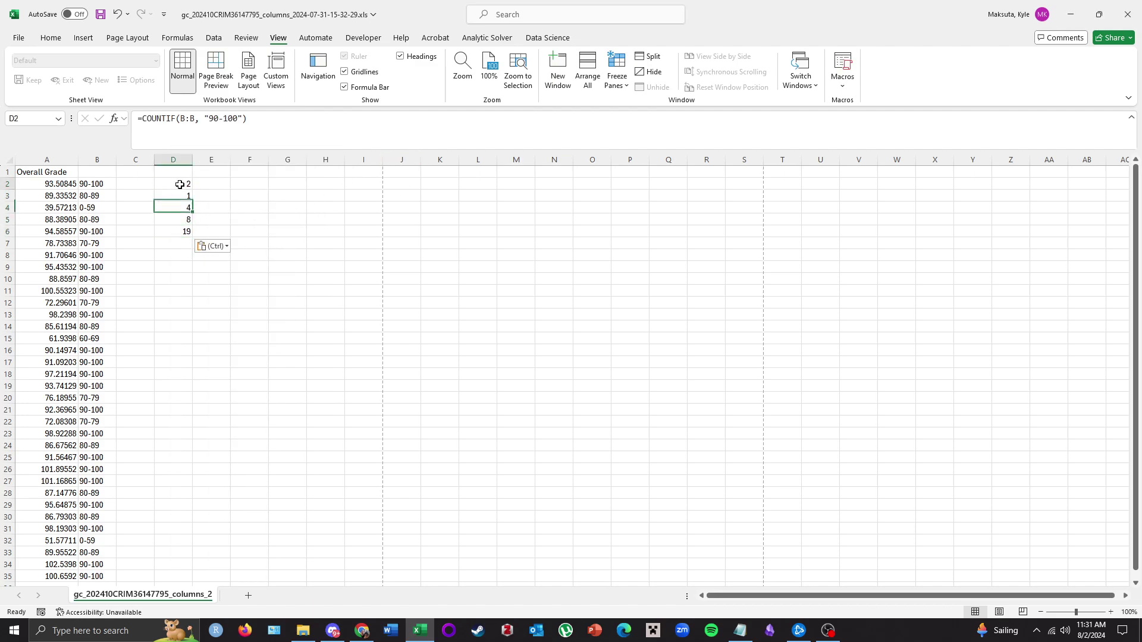
# Enter the grade label F in cell C2.
pyautogui.click(145, 184)
pyautogui.write('F')
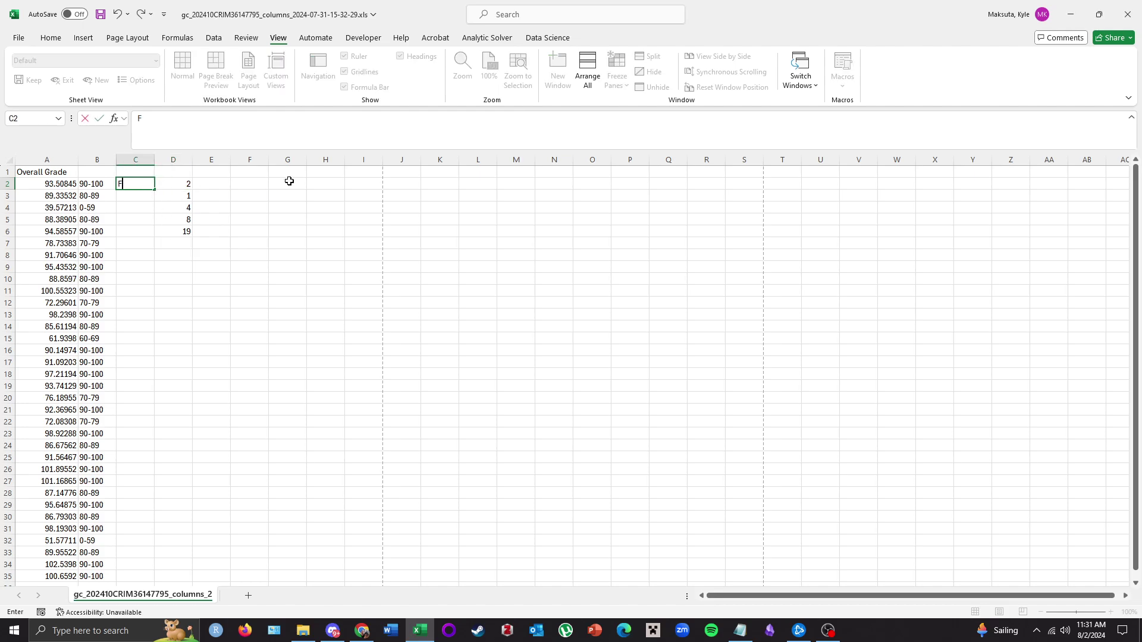
pyautogui.press('Return')
# Enter the letters D, C, B and A in C3:C6.
pyautogui.write('D')
pyautogui.press('Return')
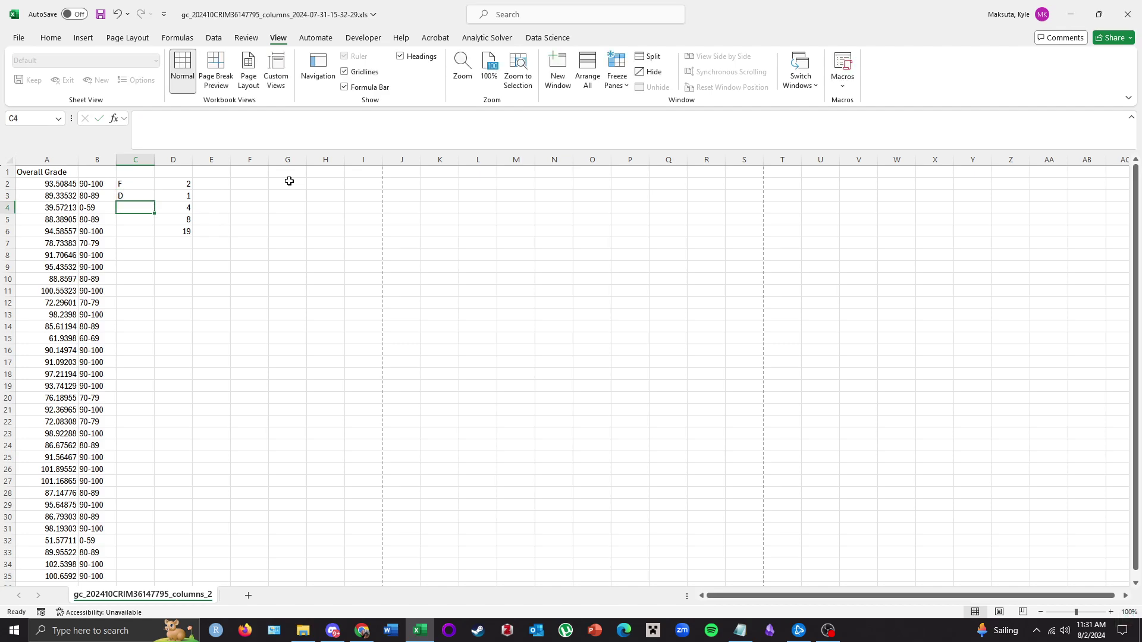
pyautogui.write('C')
pyautogui.press('Return')
pyautogui.write('B')
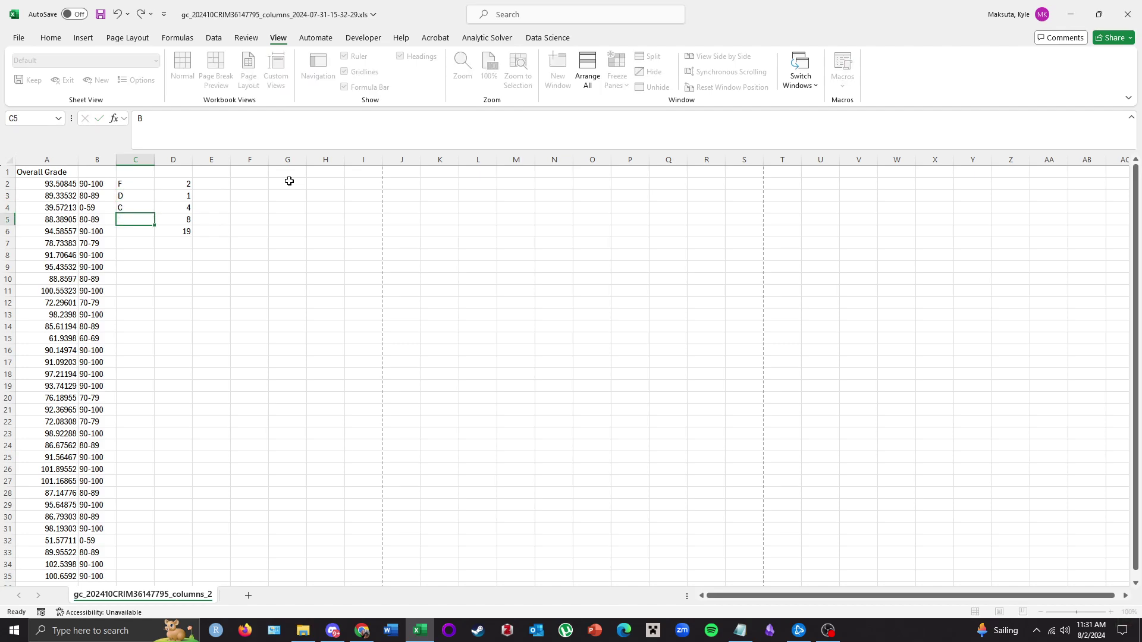
pyautogui.press('Return')
pyautogui.write('A')
pyautogui.press('Return')
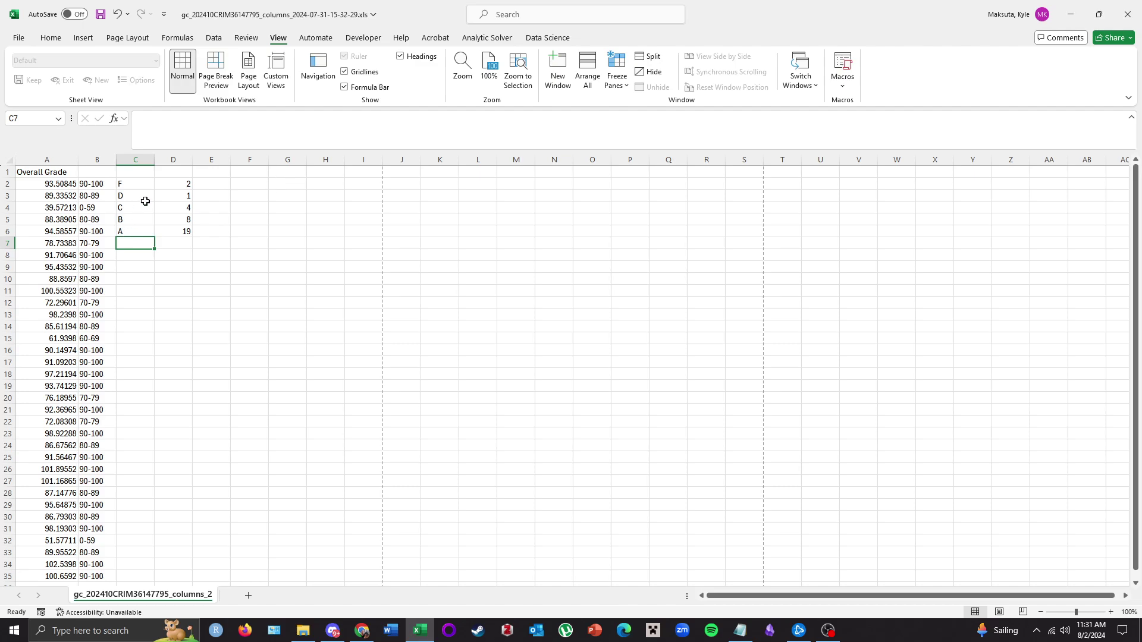
# Review the counts in D3:D6 alongside their letter labels.
pyautogui.click(186, 231)
pyautogui.moveTo(187, 231); pyautogui.dragTo(179, 196)
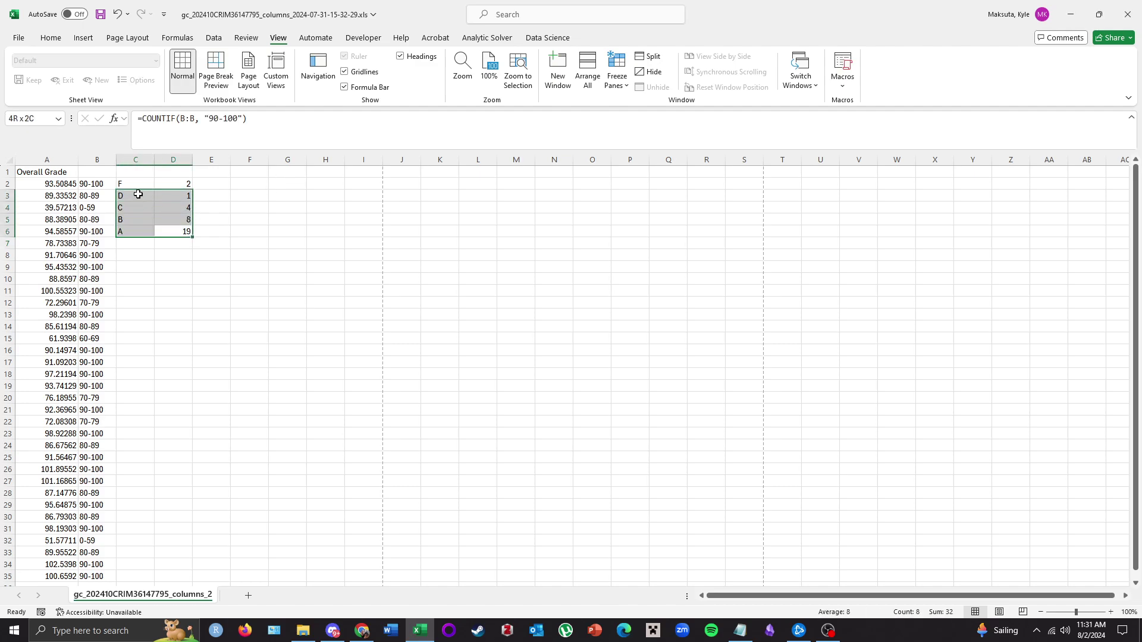
pyautogui.click(212, 230)
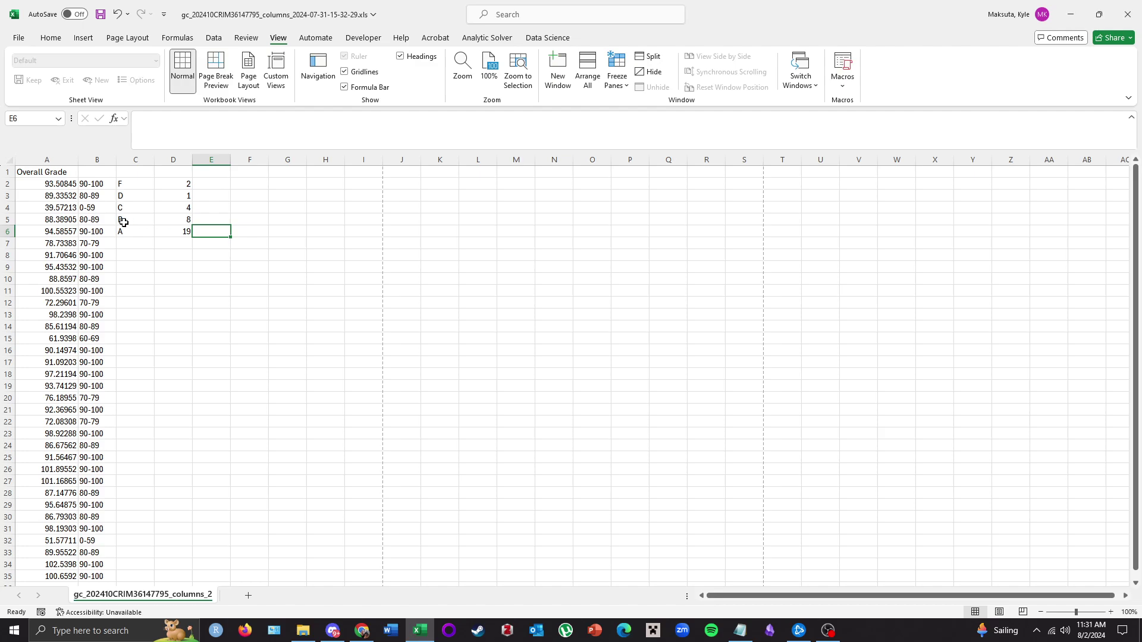
pyautogui.moveTo(185, 231); pyautogui.dragTo(129, 186)
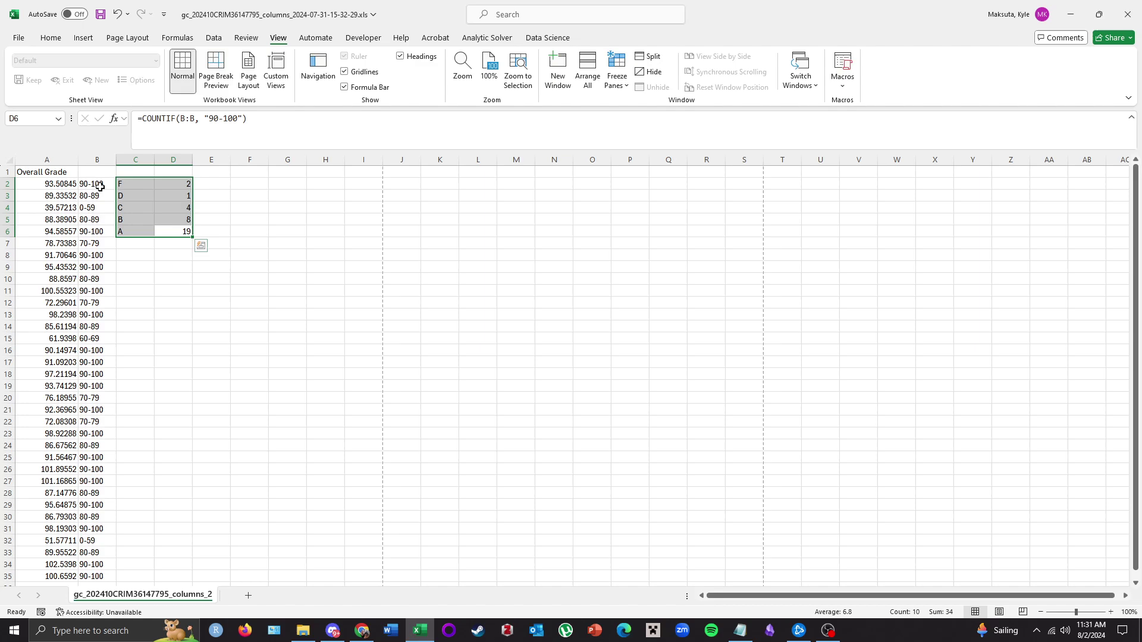
pyautogui.click(211, 188)
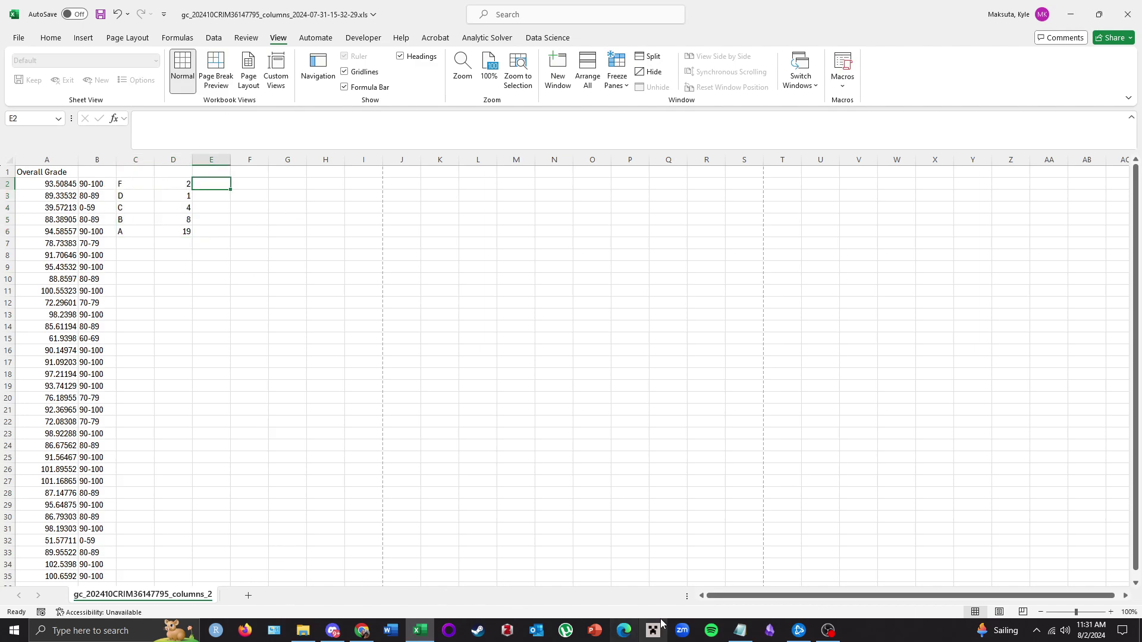
pyautogui.click(739, 630)
# Change the 0-59 label in the Notepad IF formula to F.
pyautogui.click(753, 227)
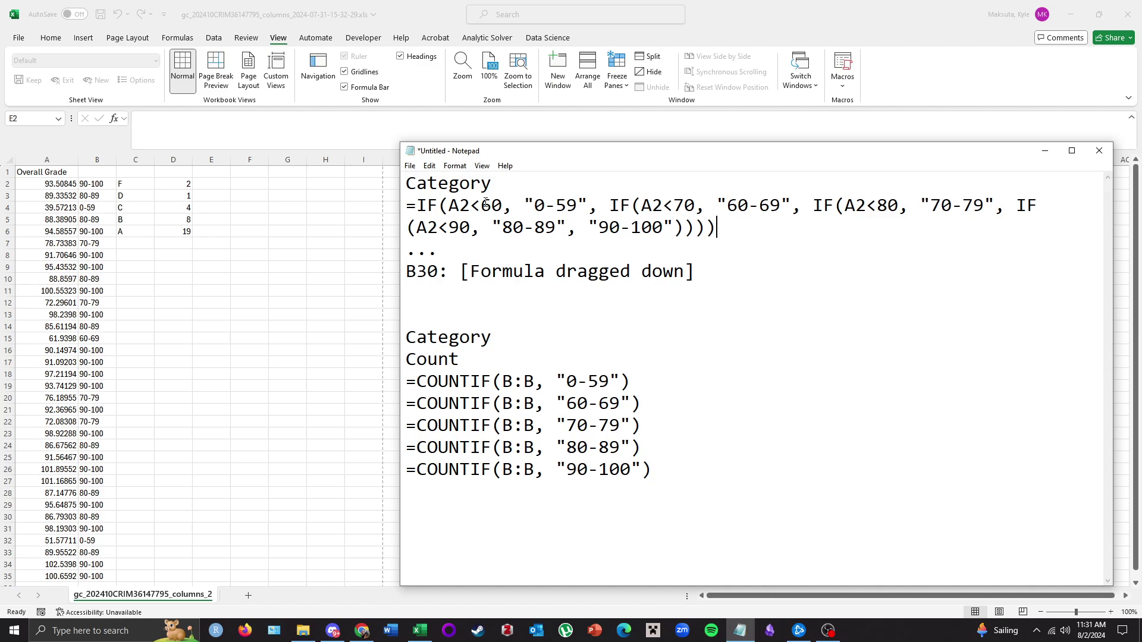
pyautogui.moveTo(481, 205); pyautogui.dragTo(526, 205)
pyautogui.click(546, 205)
pyautogui.moveTo(580, 205); pyautogui.dragTo(544, 204)
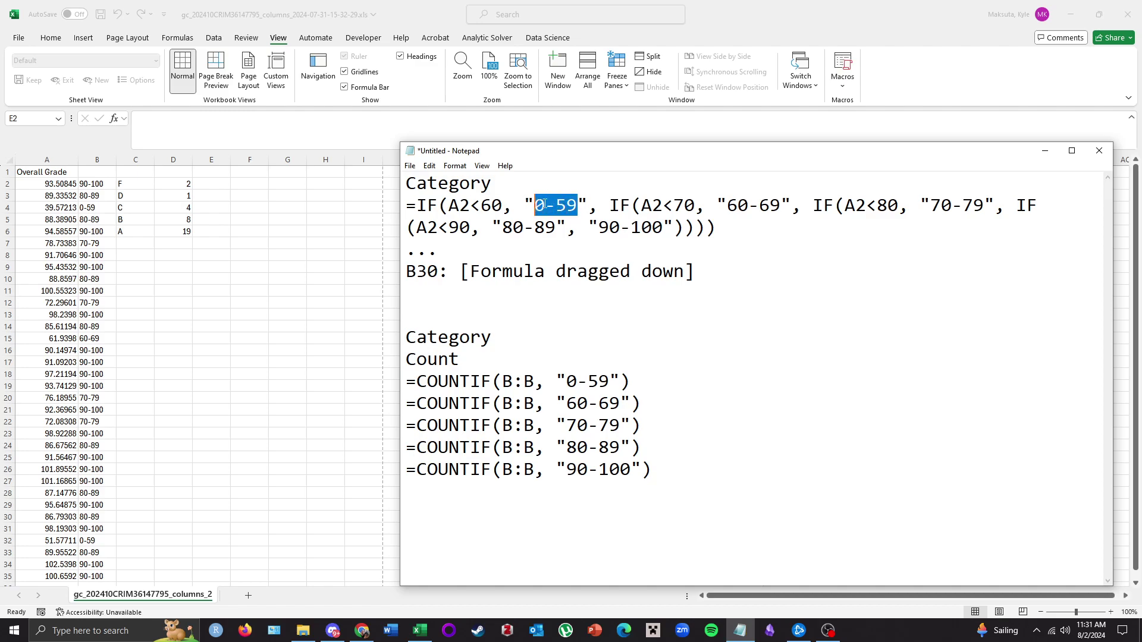
pyautogui.write('F')
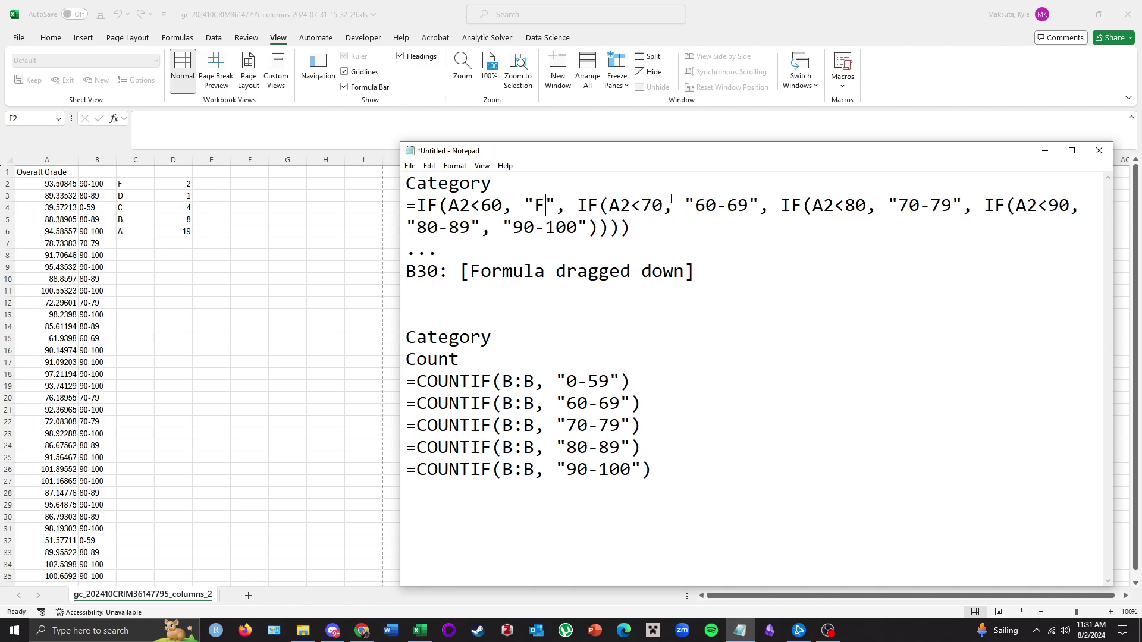
# Replace the 60-69, 70-79 and 80-89 labels in the IF formula with D, C and B.
pyautogui.moveTo(748, 206); pyautogui.dragTo(701, 207)
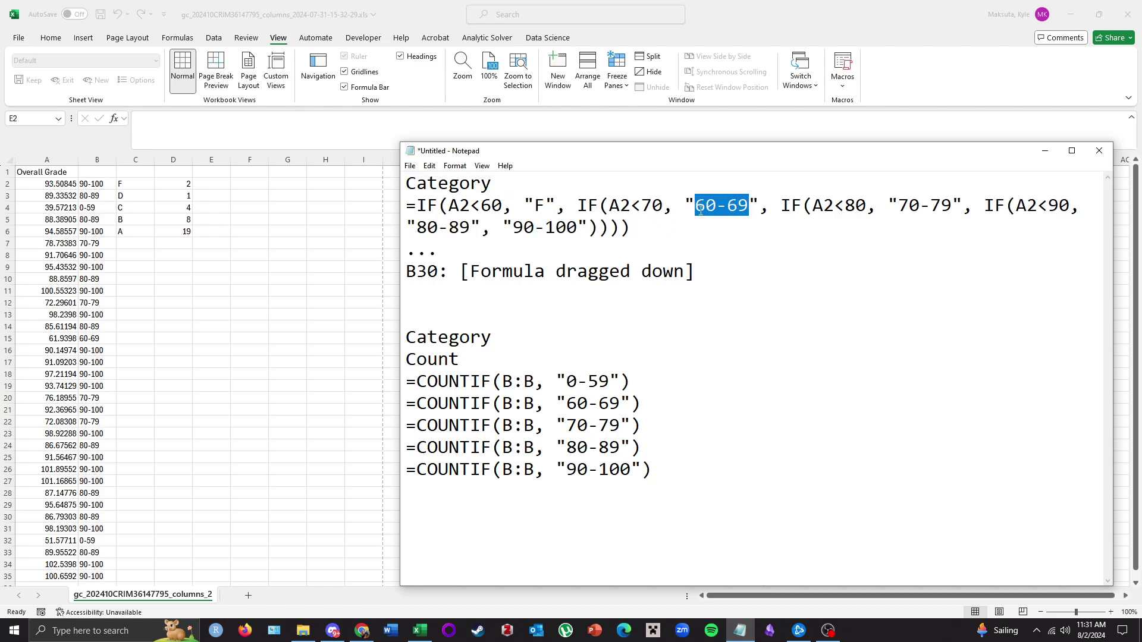
pyautogui.write('D')
pyautogui.moveTo(906, 211); pyautogui.dragTo(858, 207)
pyautogui.write('C')
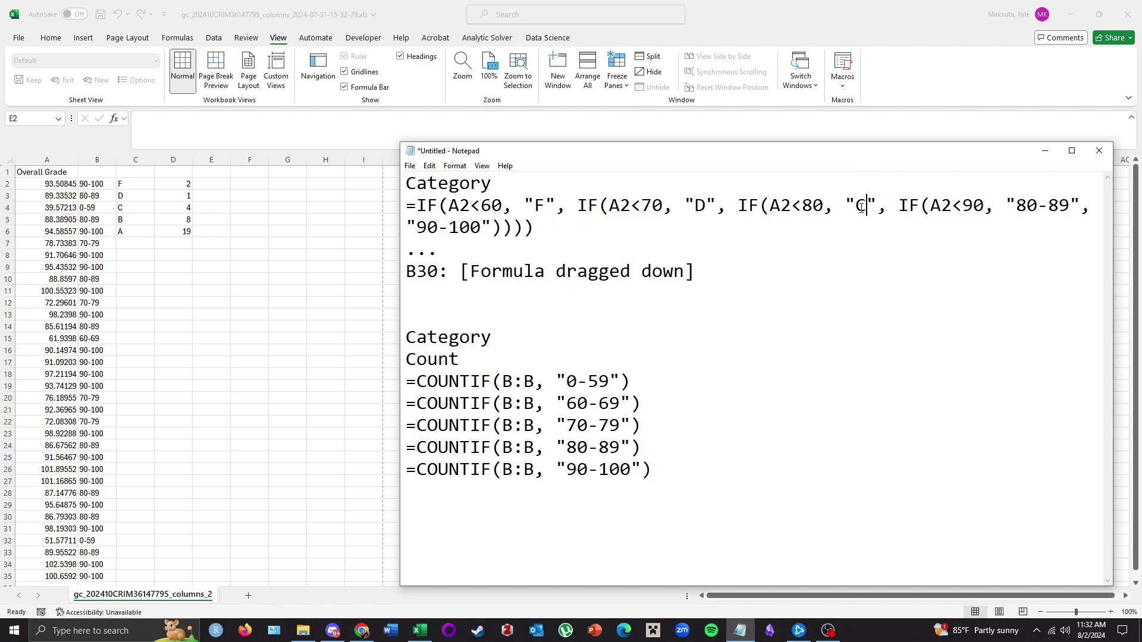
pyautogui.moveTo(1070, 206); pyautogui.dragTo(1019, 207)
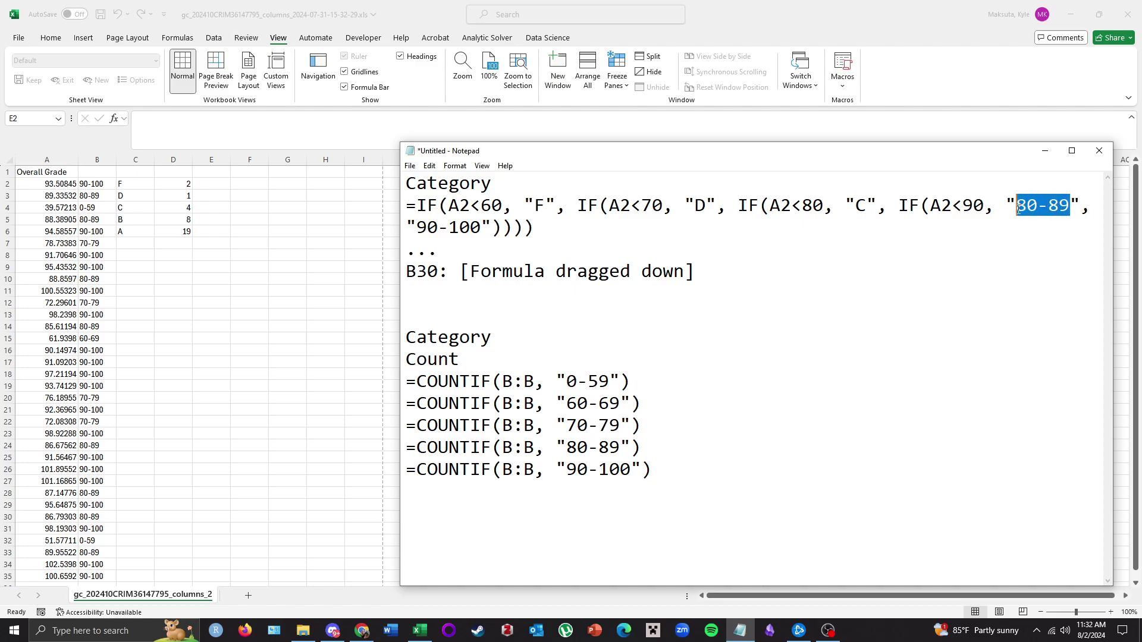
pyautogui.write('B')
pyautogui.moveTo(482, 227); pyautogui.dragTo(418, 228)
# Make the IF fallback A and change the COUNTIF criteria to F, D, C, B and A.
pyautogui.write('A')
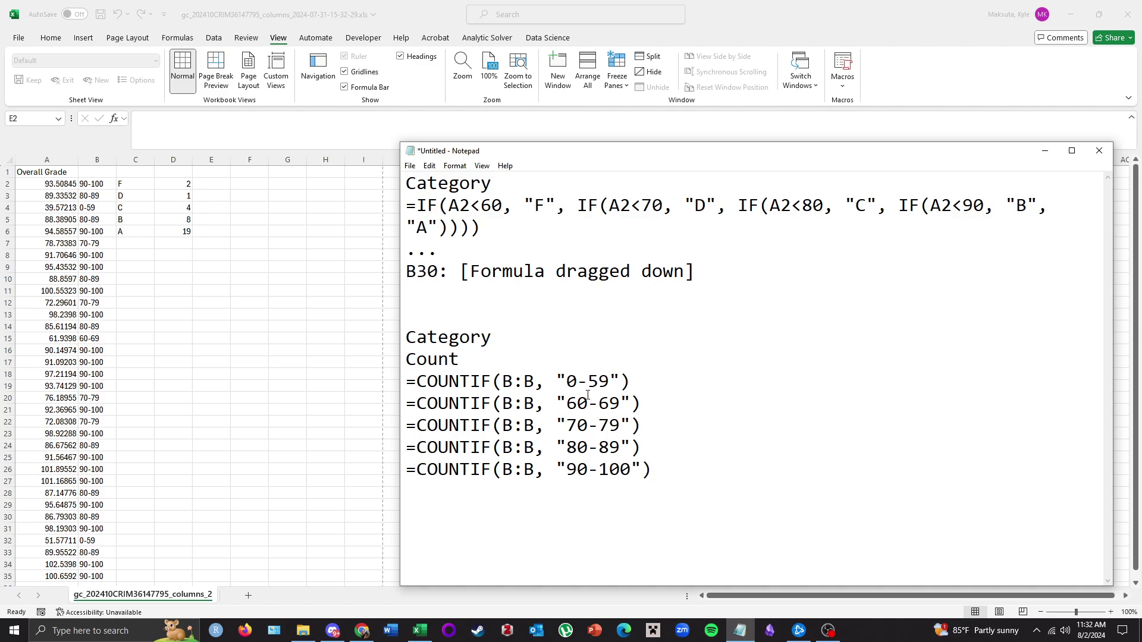
pyautogui.moveTo(607, 381); pyautogui.dragTo(569, 384)
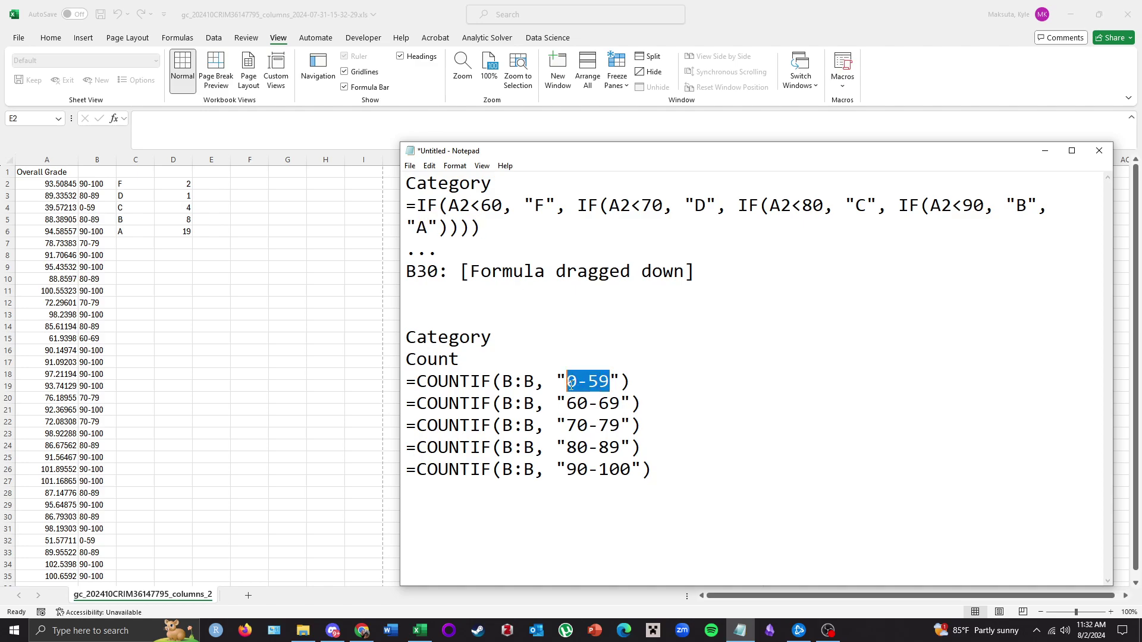
pyautogui.write('F')
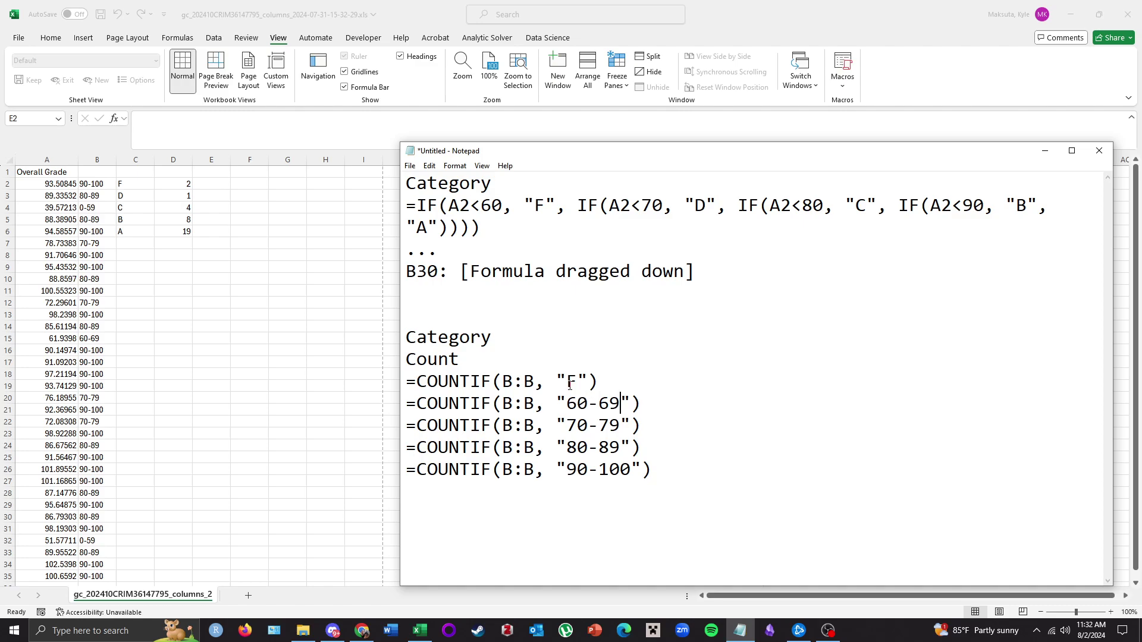
pyautogui.press('BackSpace')
pyautogui.press('BackSpace')
pyautogui.press('BackSpace')
pyautogui.press('BackSpace')
pyautogui.press('BackSpace')
pyautogui.write('D')
pyautogui.moveTo(621, 426); pyautogui.dragTo(569, 469)
pyautogui.write('C')
pyautogui.write('B')
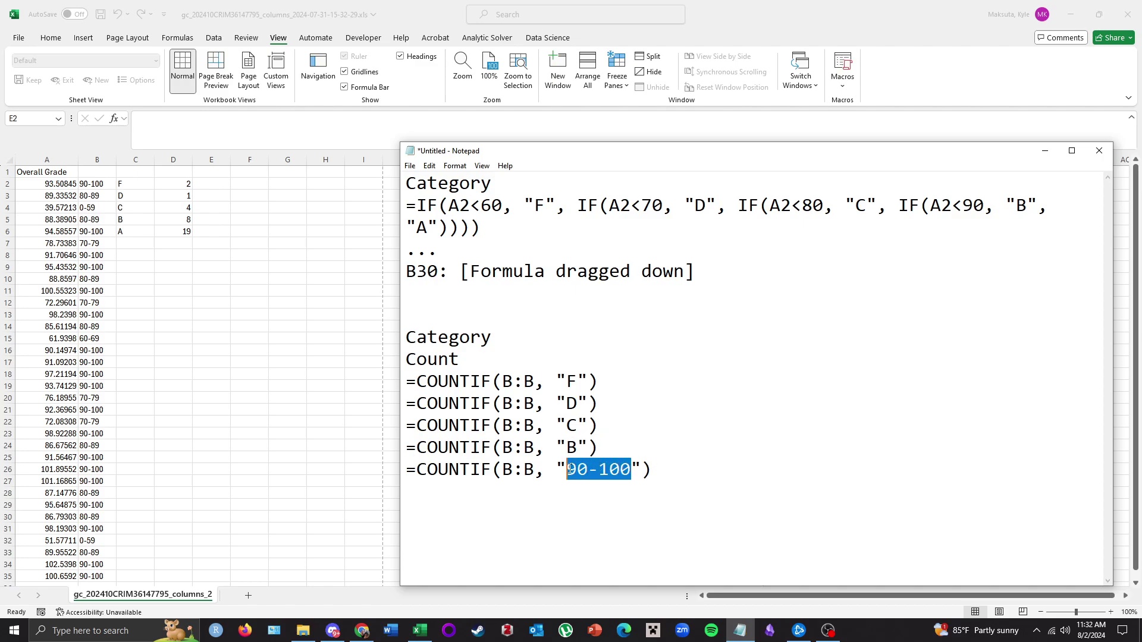
pyautogui.write('A')
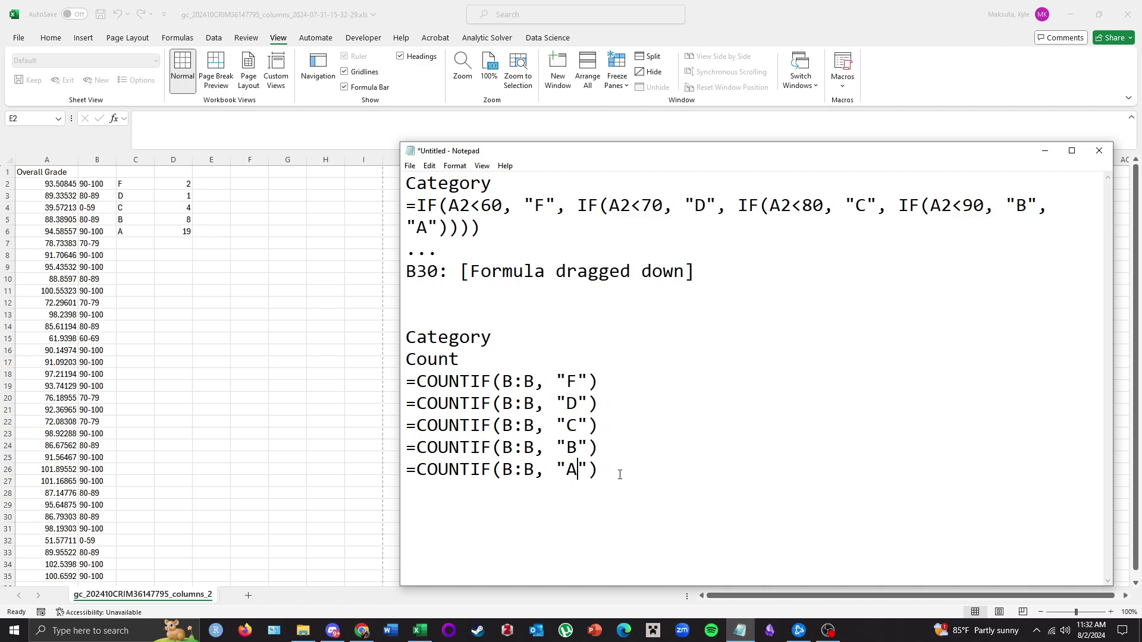
pyautogui.moveTo(521, 226); pyautogui.dragTo(406, 205)
pyautogui.hotkey('ctrl', 'c')
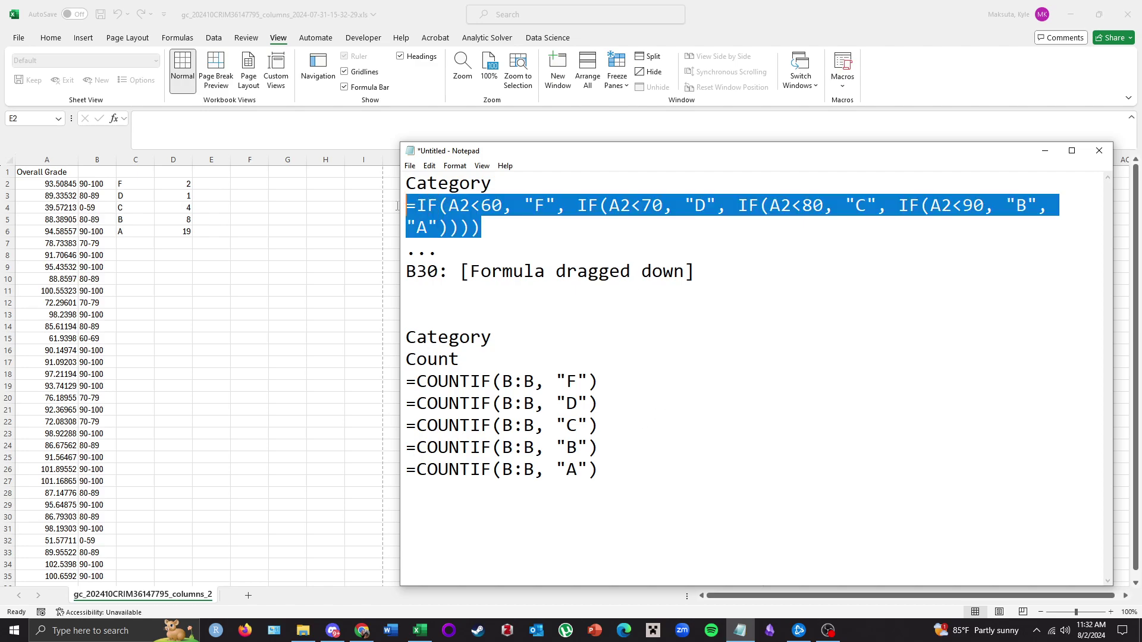
# Paste the letter-grade IF formula into B2 and fill it down to B35.
pyautogui.hotkey('alt', 'Tab')
pyautogui.click(97, 183)
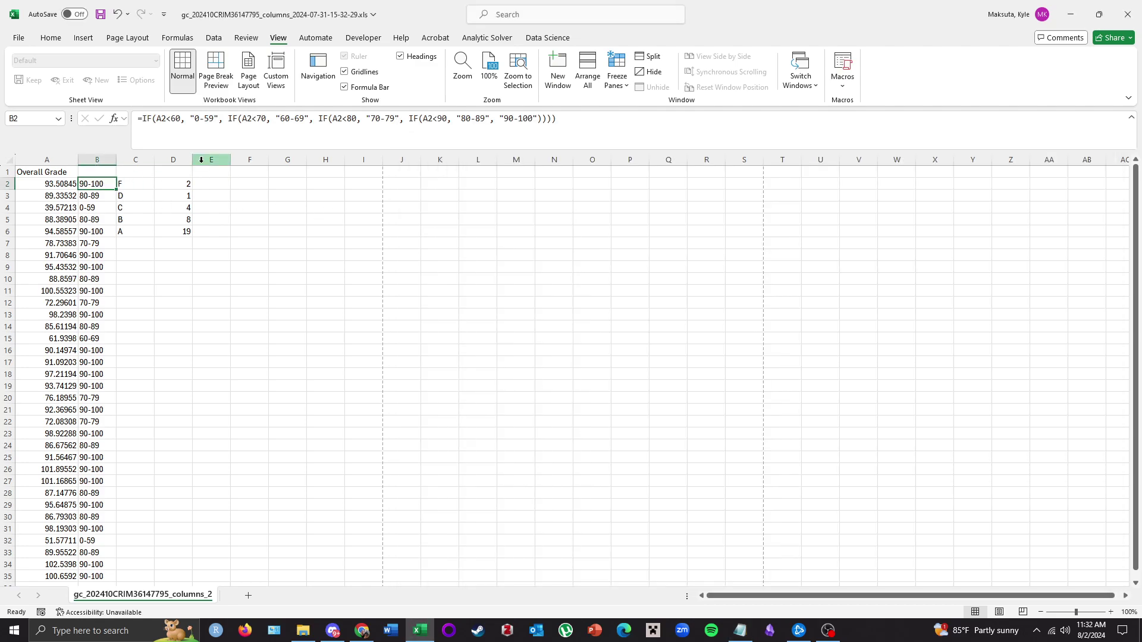
pyautogui.hotkey('ctrl', 'v')
pyautogui.hotkey('ctrl', 'z')
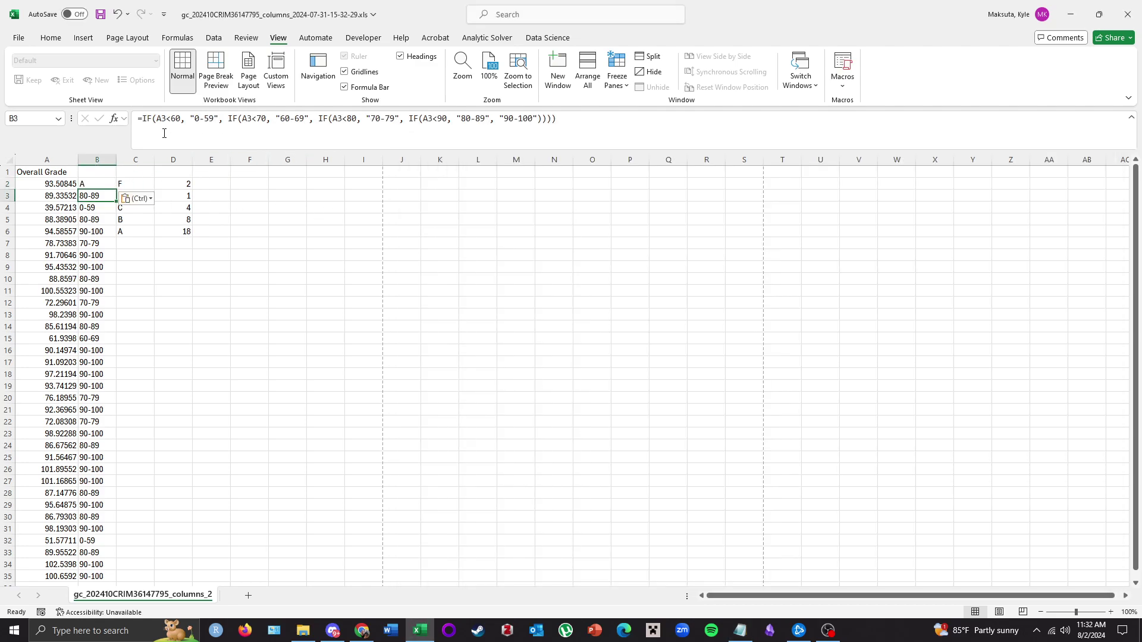
pyautogui.click(96, 183)
pyautogui.hotkey('ctrl', 'v')
pyautogui.moveTo(112, 190); pyautogui.dragTo(113, 580)
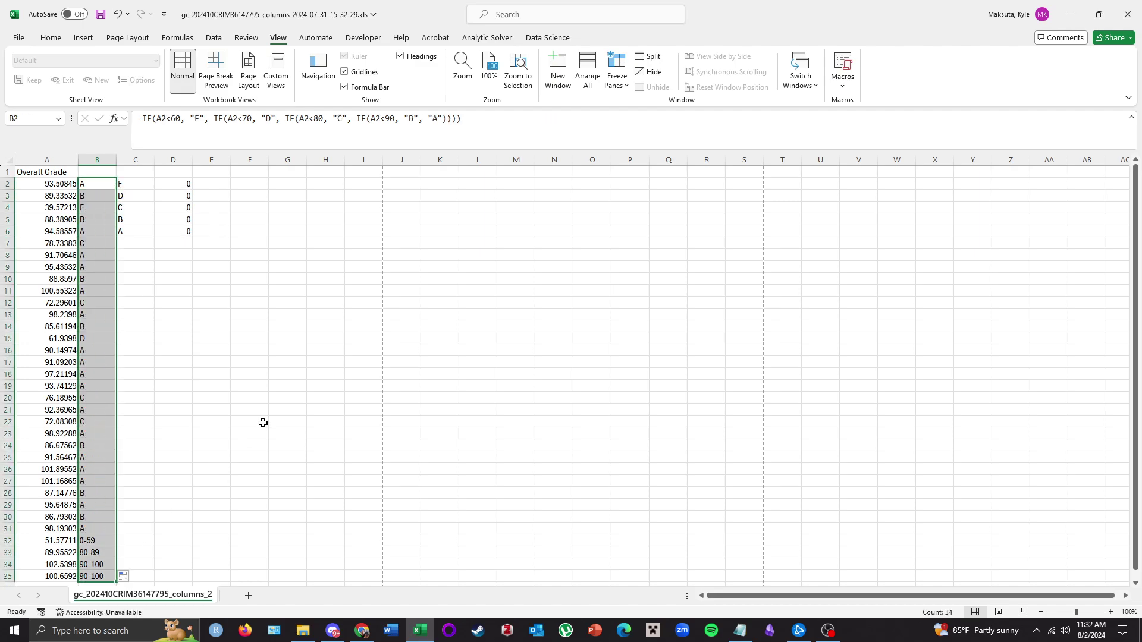
# Paste the letter-based COUNTIF formulas into D2:D6, giving counts 2, 1, 4, 8, 19.
pyautogui.click(181, 186)
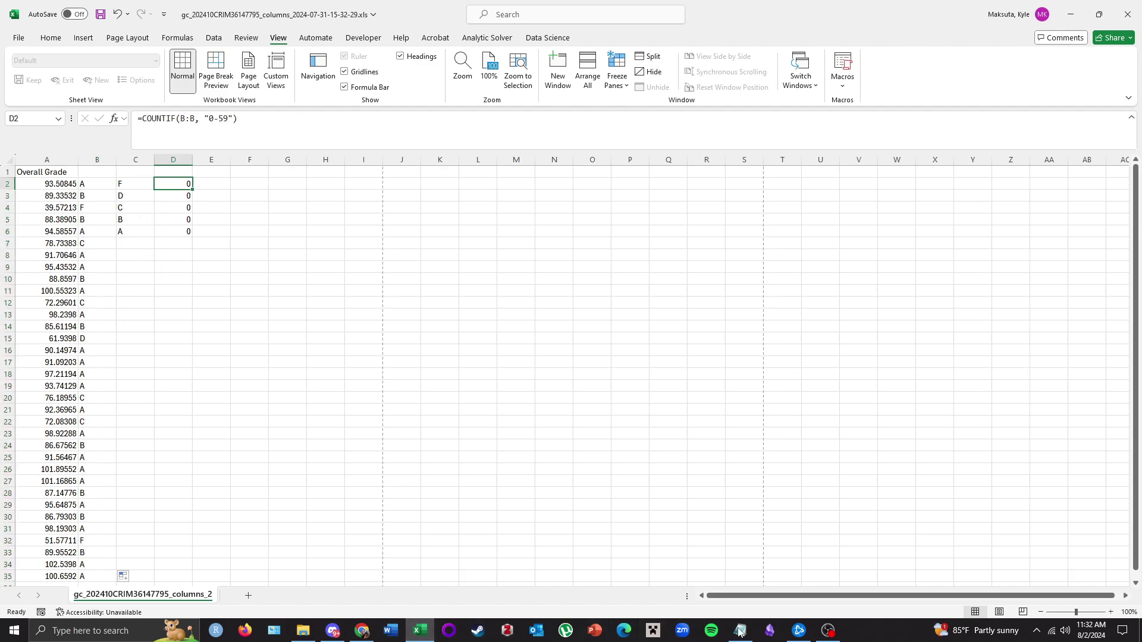
pyautogui.click(740, 630)
pyautogui.moveTo(624, 464); pyautogui.dragTo(394, 383)
pyautogui.hotkey('ctrl', 'c')
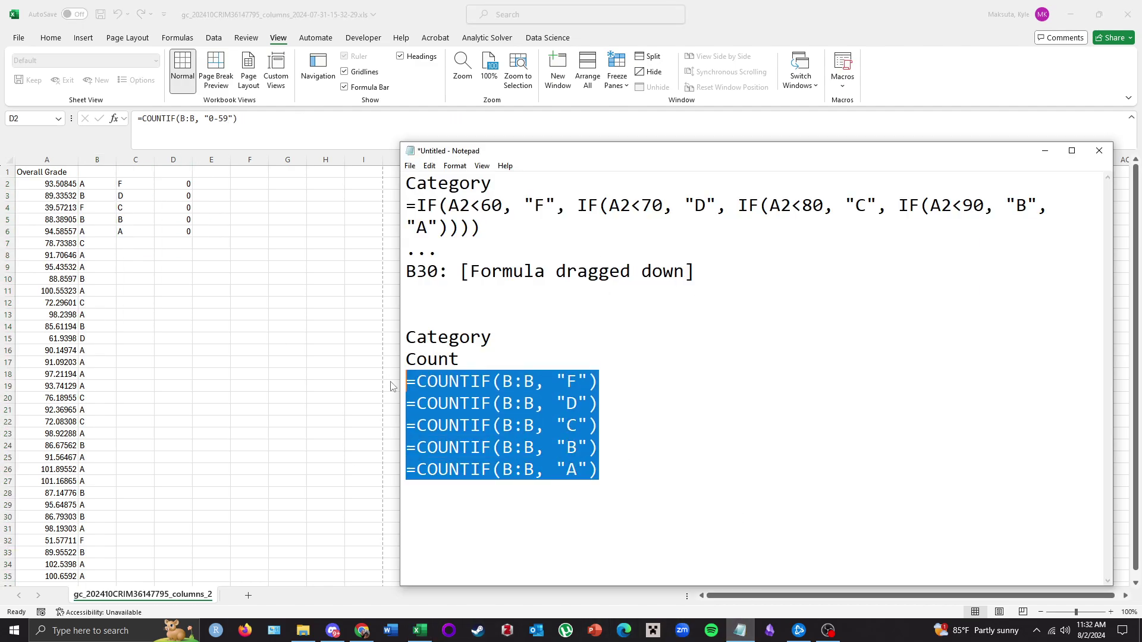
pyautogui.click(185, 184)
pyautogui.hotkey('ctrl', 'v')
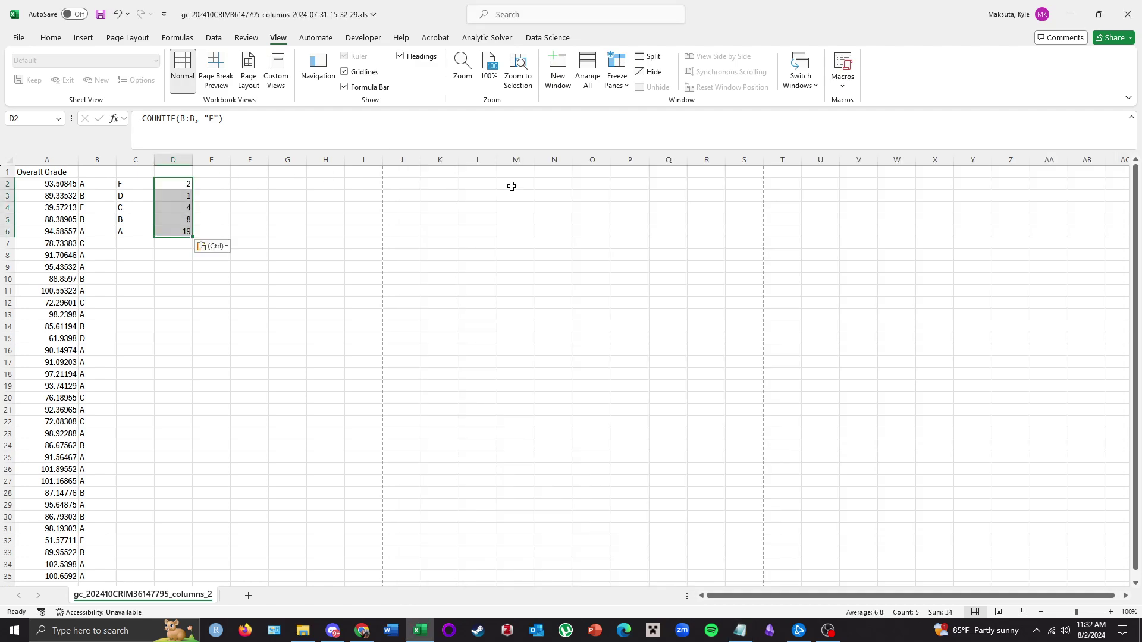
pyautogui.press('Return')
pyautogui.press('Return')
pyautogui.press('Return')
pyautogui.press('Return')
pyautogui.press('Return')
pyautogui.click(348, 292)
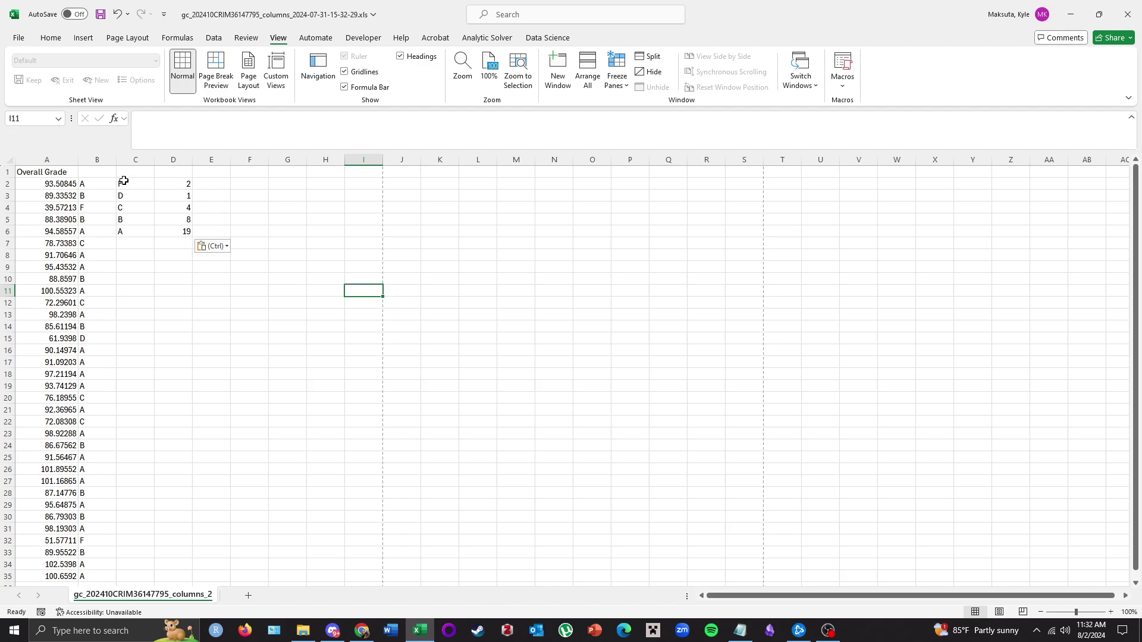
pyautogui.moveTo(125, 182); pyautogui.dragTo(137, 232)
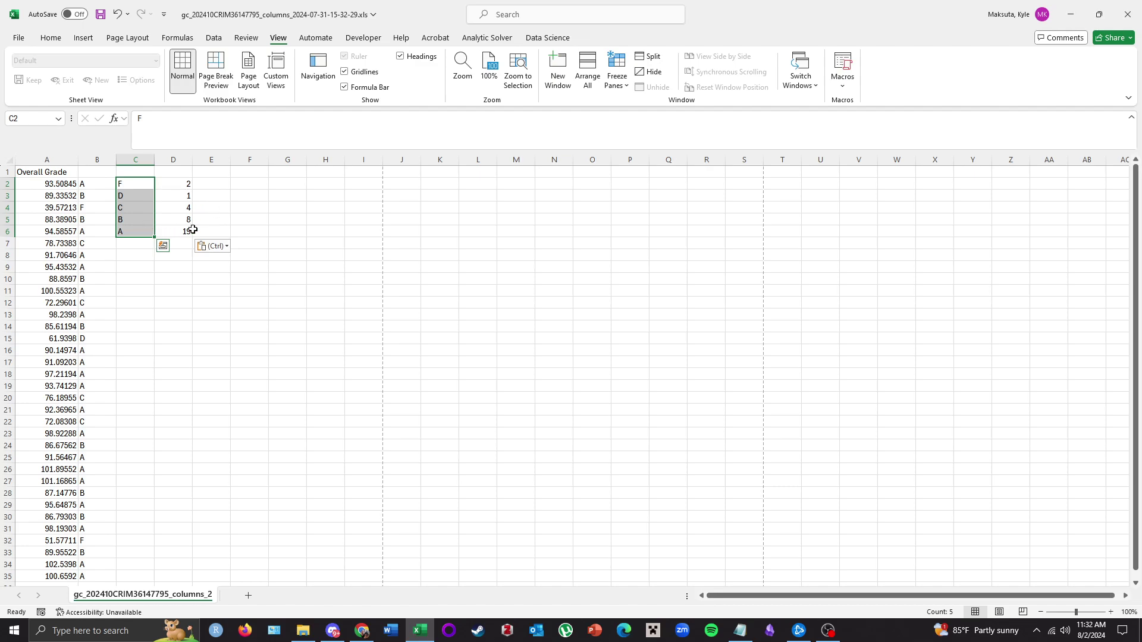
pyautogui.click(286, 229)
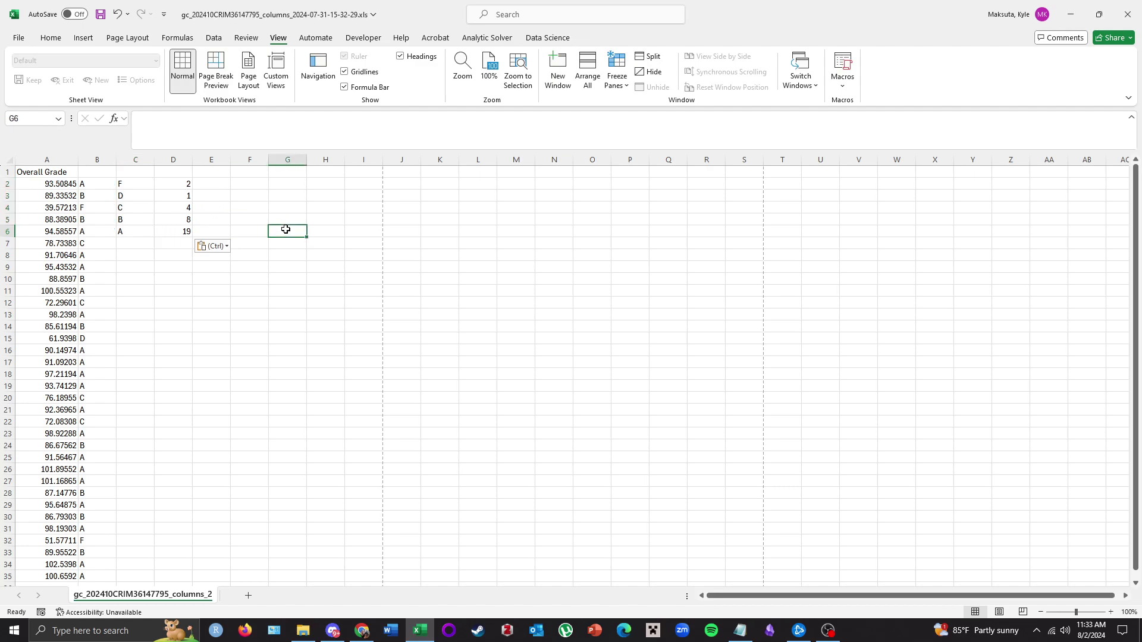
pyautogui.click(741, 629)
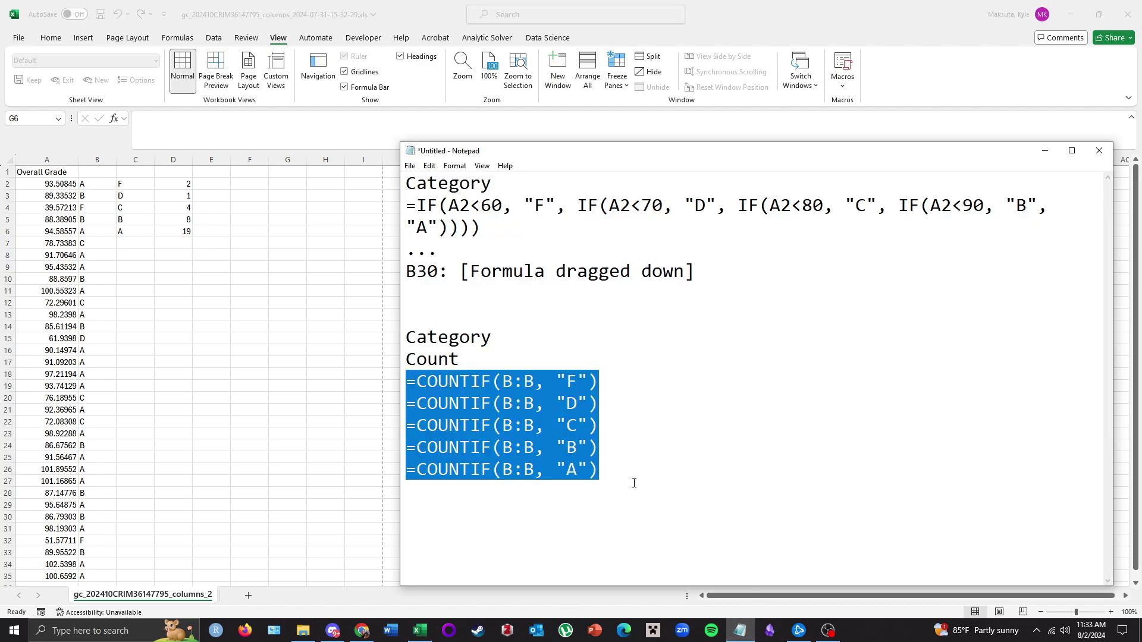
pyautogui.click(563, 512)
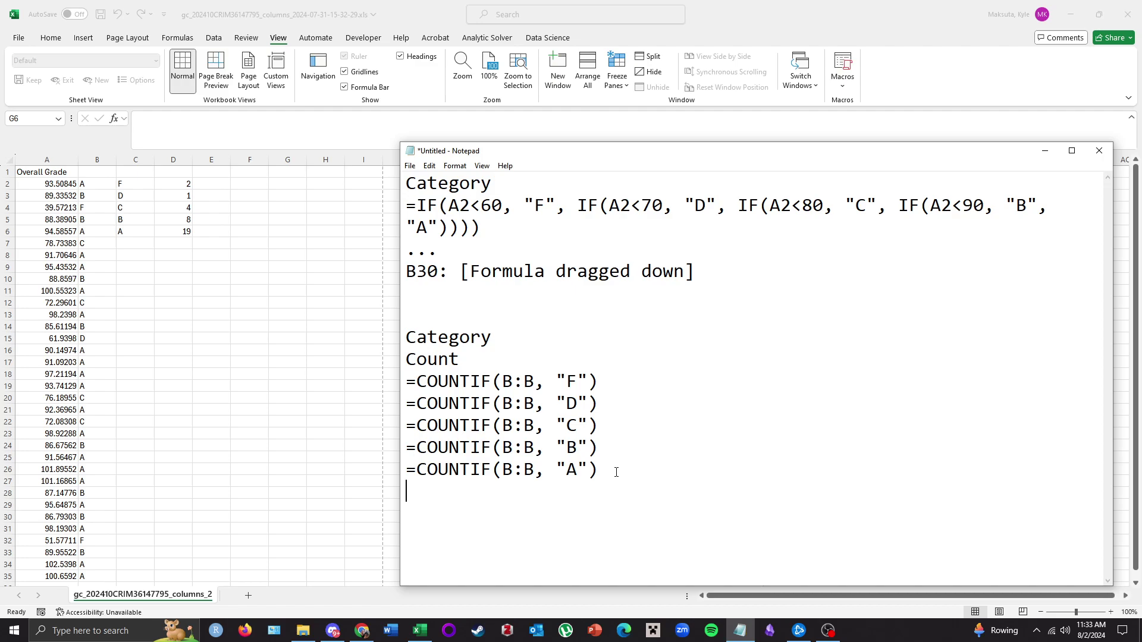
pyautogui.moveTo(522, 152); pyautogui.dragTo(475, 141)
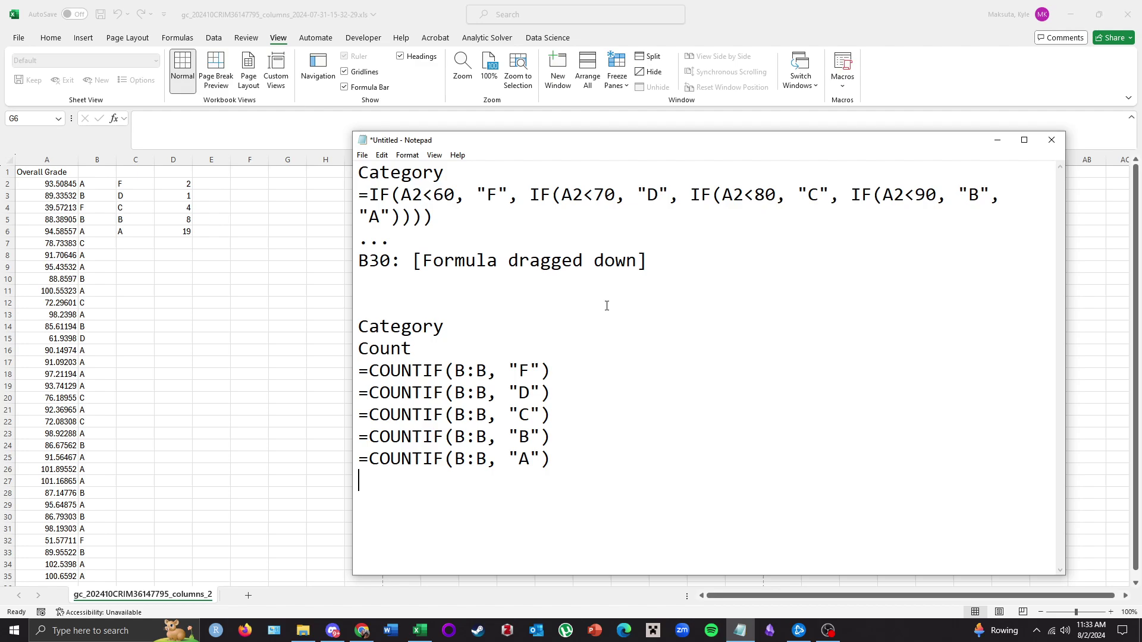